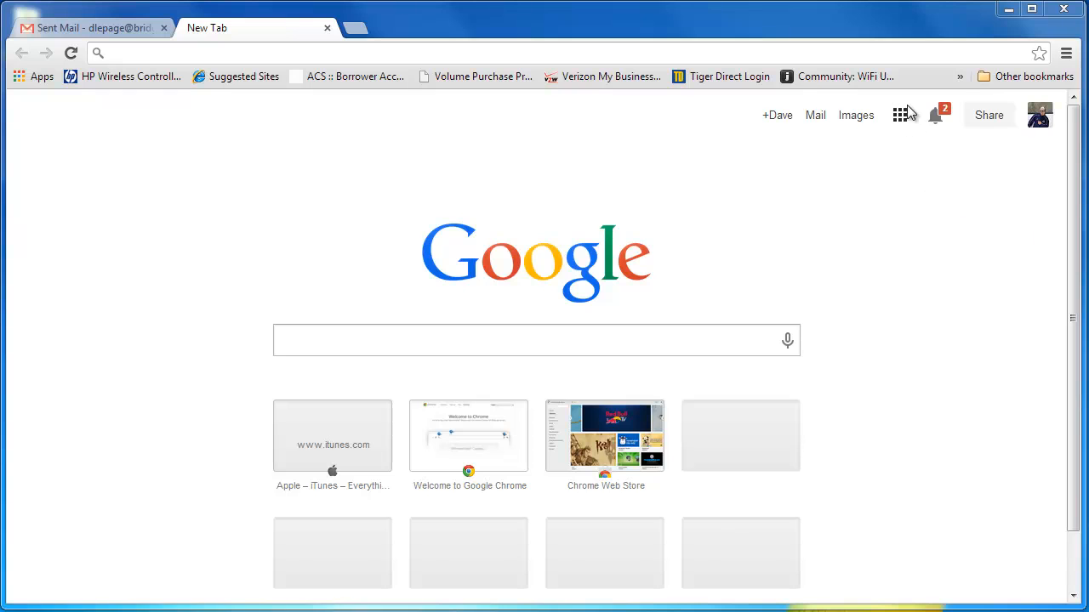
Step: Go to Google Drive and create a new form
{"action": "left_click", "coordinate": [778, 117]}
{"action": "left_click", "coordinate": [899, 116]}
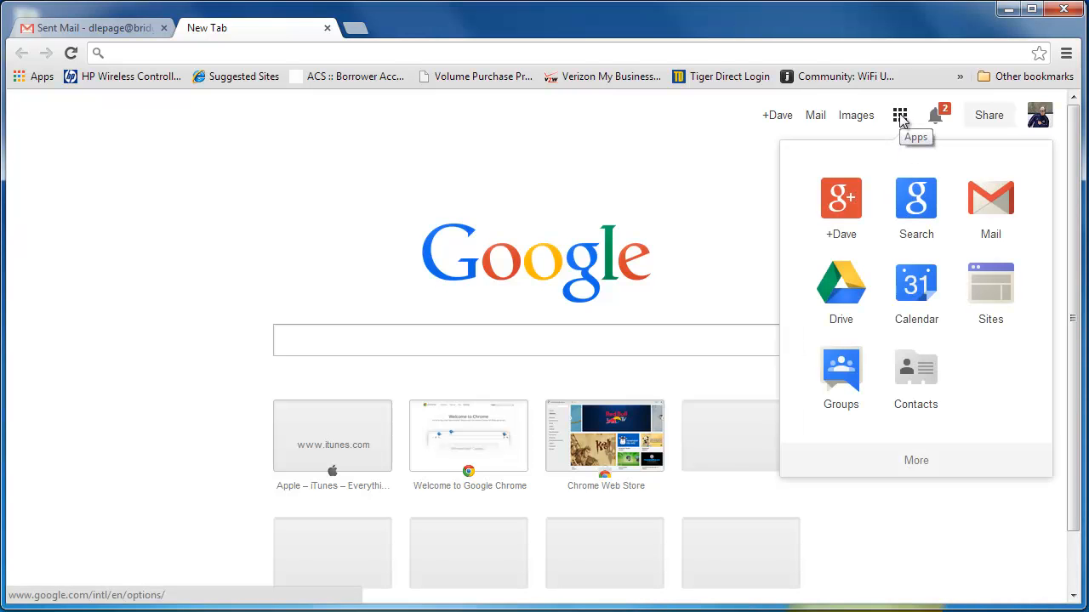
{"action": "left_click", "coordinate": [851, 286]}
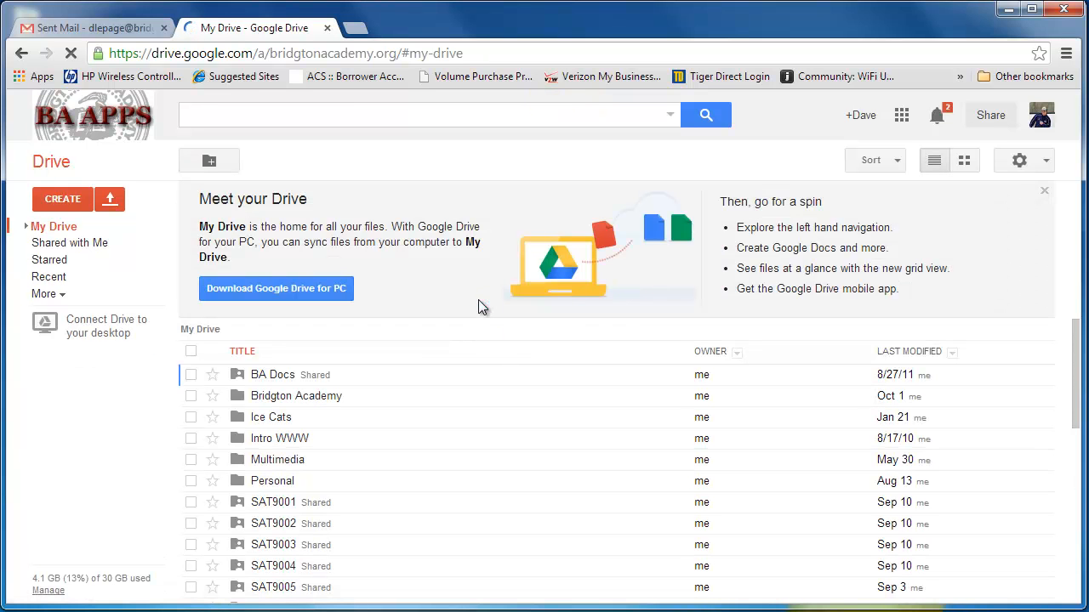
{"action": "left_click", "coordinate": [107, 201]}
{"action": "left_click", "coordinate": [73, 202]}
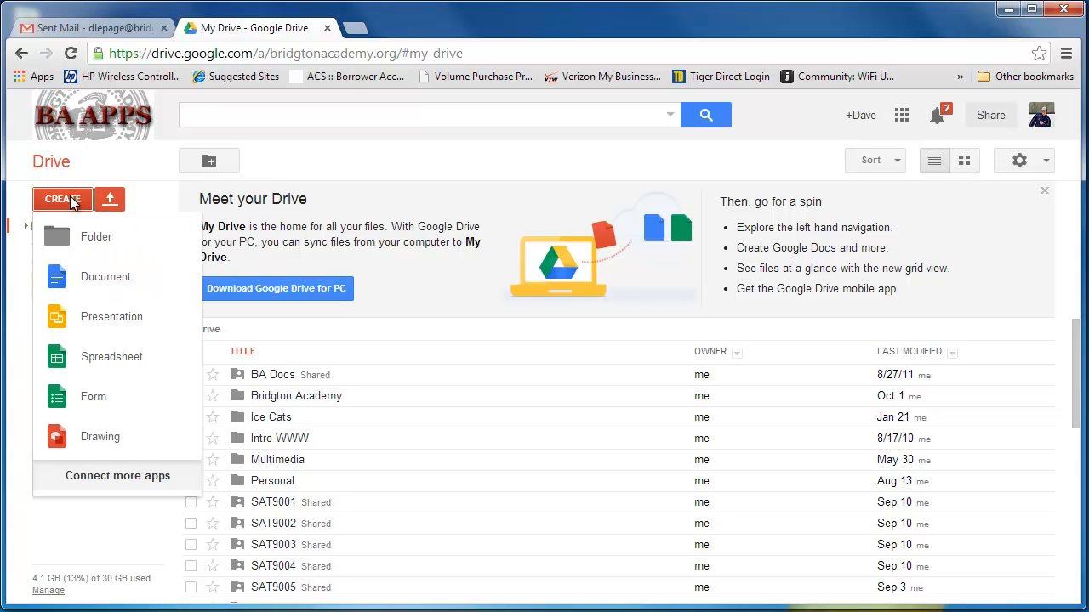
{"action": "left_click", "coordinate": [96, 399]}
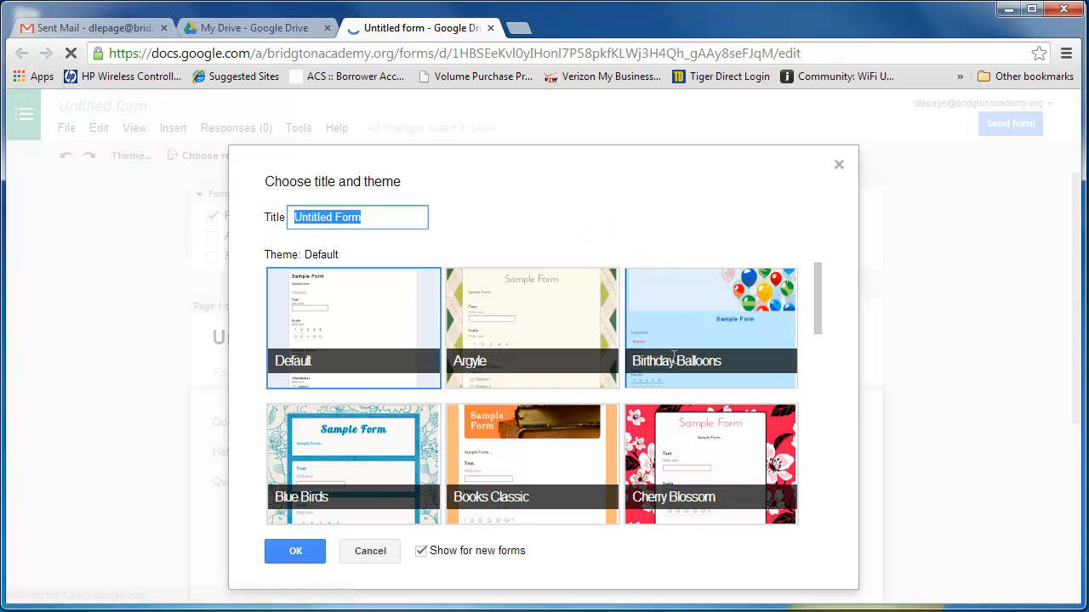
Step: Title the new form "Student Evaluation" and apply the Header (Blue) theme
{"action": "type", "text": "S"}
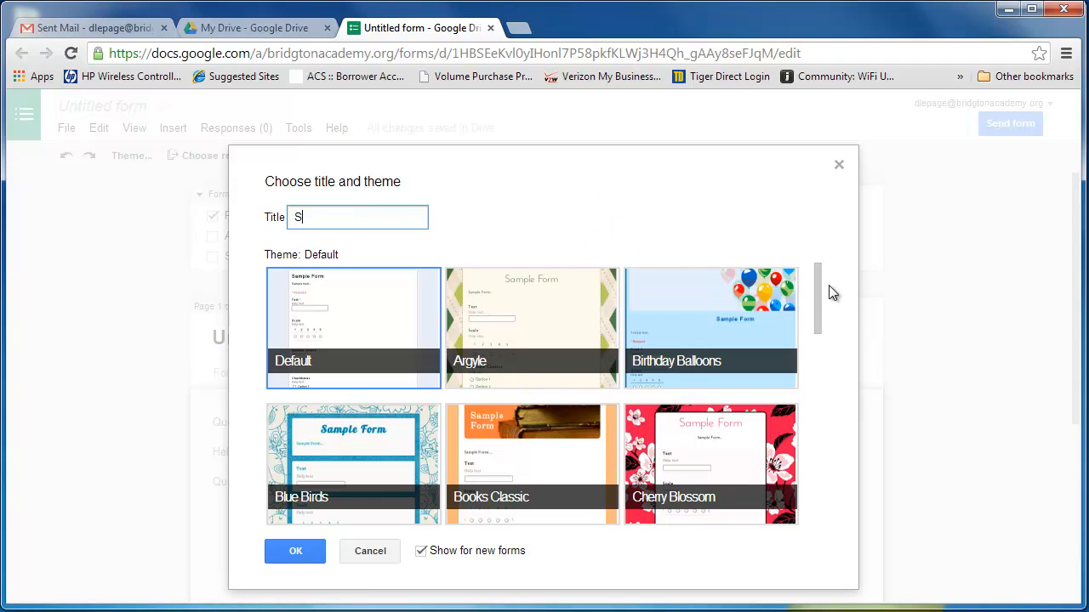
{"action": "type", "text": "tudent Evaluation"}
{"action": "left_click", "coordinate": [820, 279]}
{"action": "left_click_drag", "start_coordinate": [821, 286], "coordinate": [818, 359]}
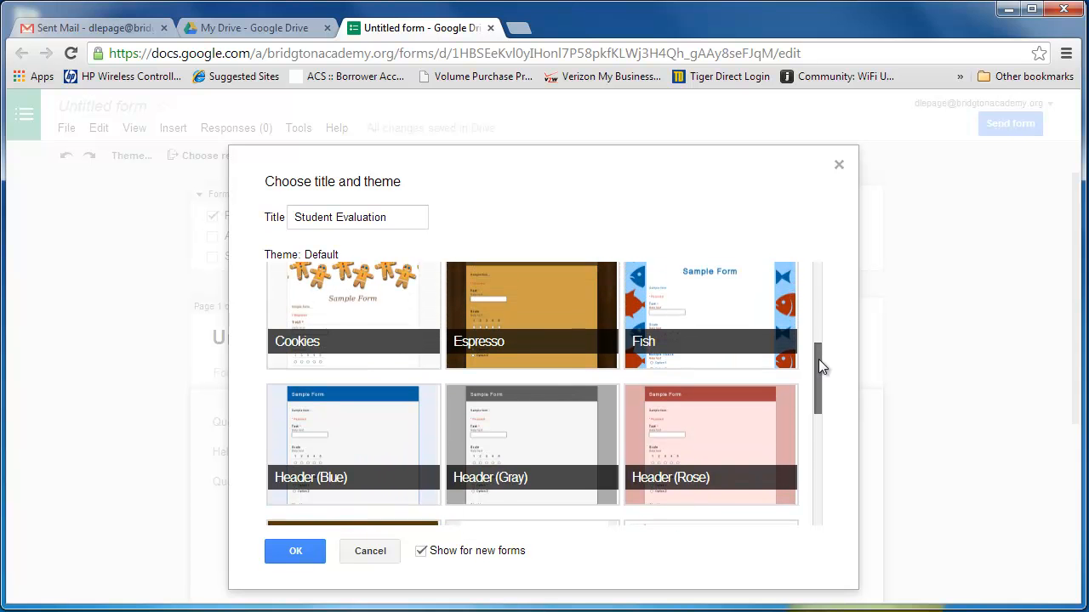
{"action": "left_click", "coordinate": [371, 423]}
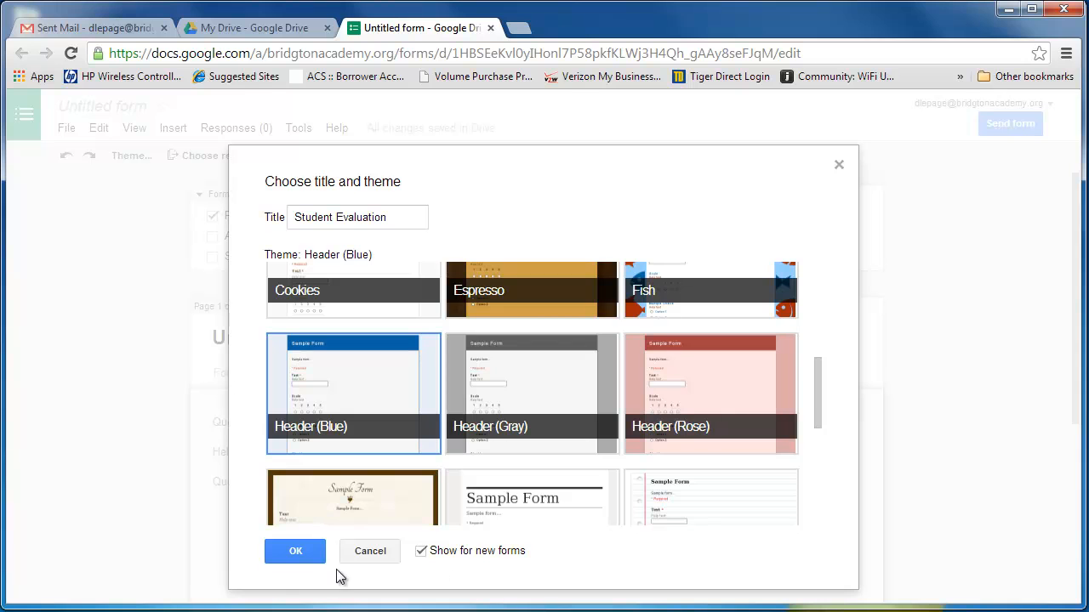
{"action": "left_click", "coordinate": [297, 554]}
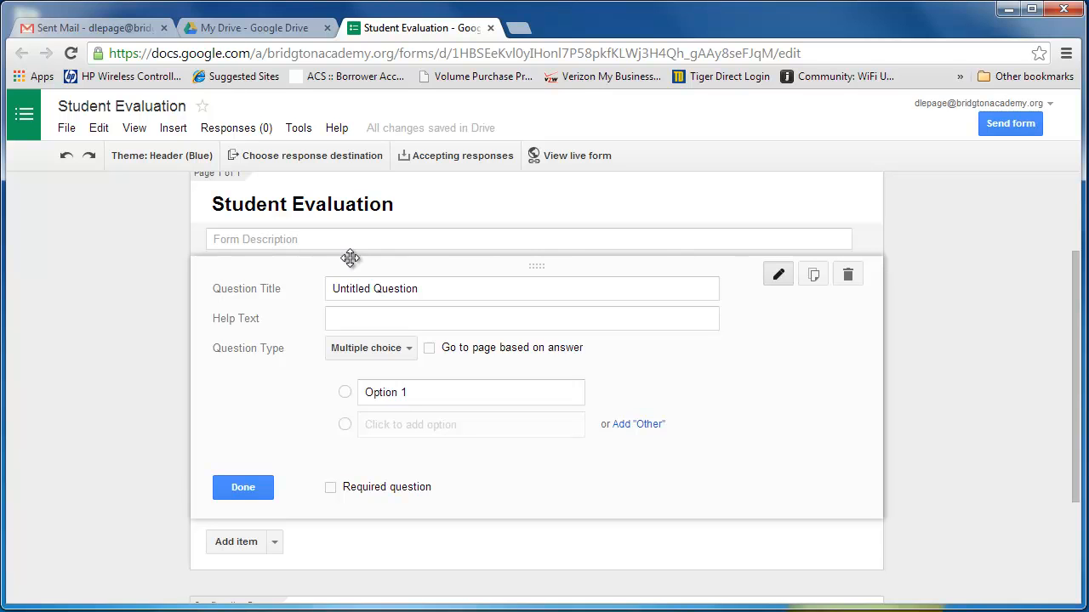
Step: Replace the first question's placeholder title with "I have grown academically since this time last year."
{"action": "left_click", "coordinate": [471, 287]}
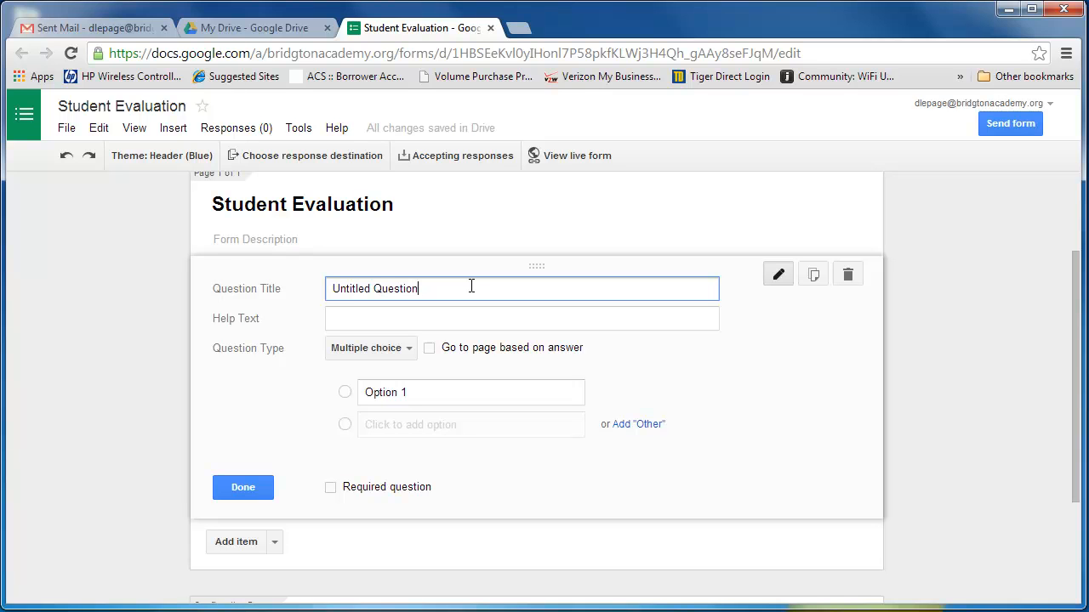
{"action": "key", "text": "BackSpace"}
{"action": "key", "text": "BackSpace"}
{"action": "key", "text": "BackSpace"}
{"action": "key", "text": "BackSpace"}
{"action": "key", "text": "BackSpace"}
{"action": "key", "text": "BackSpace"}
{"action": "key", "text": "BackSpace"}
{"action": "key", "text": "BackSpace"}
{"action": "key", "text": "BackSpace"}
{"action": "key", "text": "BackSpace"}
{"action": "key", "text": "BackSpace"}
{"action": "key", "text": "BackSpace"}
{"action": "key", "text": "BackSpace"}
{"action": "key", "text": "BackSpace"}
{"action": "key", "text": "BackSpace"}
{"action": "key", "text": "BackSpace"}
{"action": "key", "text": "BackSpace"}
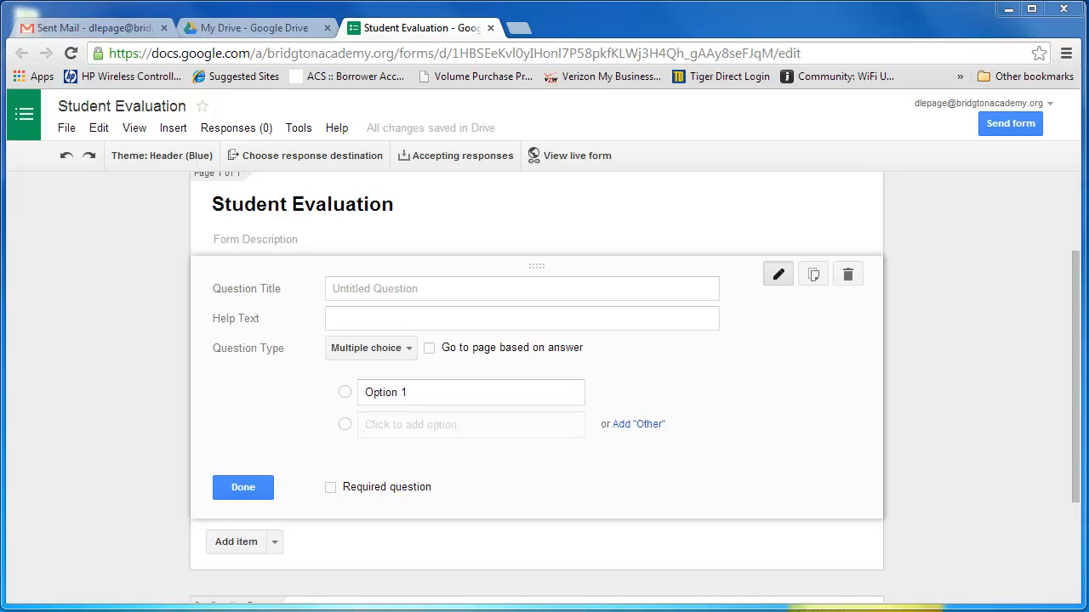
{"action": "left_click", "coordinate": [465, 291]}
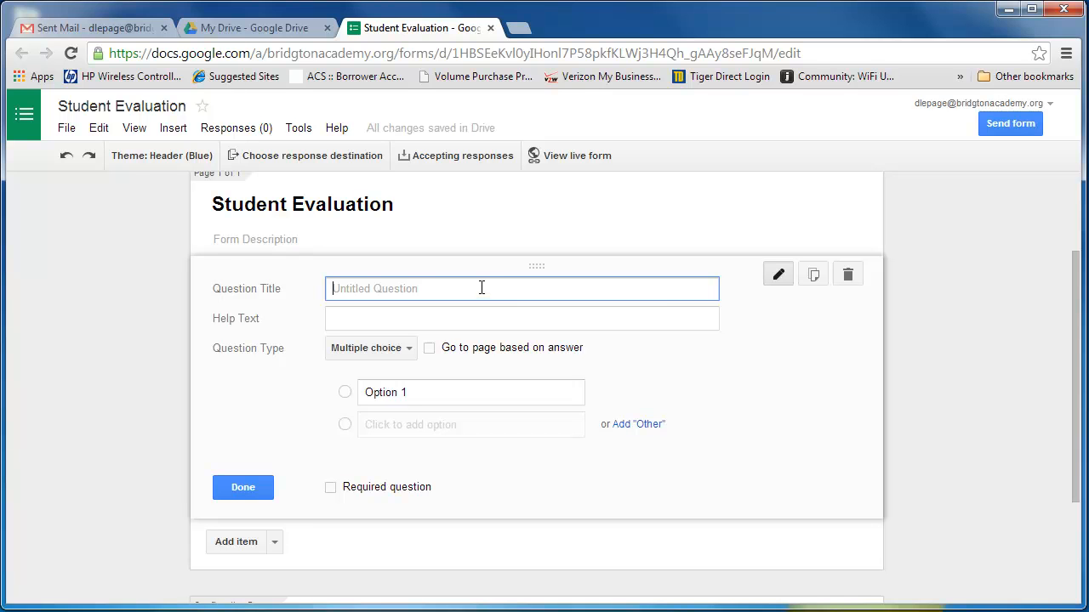
{"action": "type", "text": "I have "}
{"action": "type", "text": "f"}
{"action": "type", "text": "grown acade"}
{"action": "type", "text": "mica"}
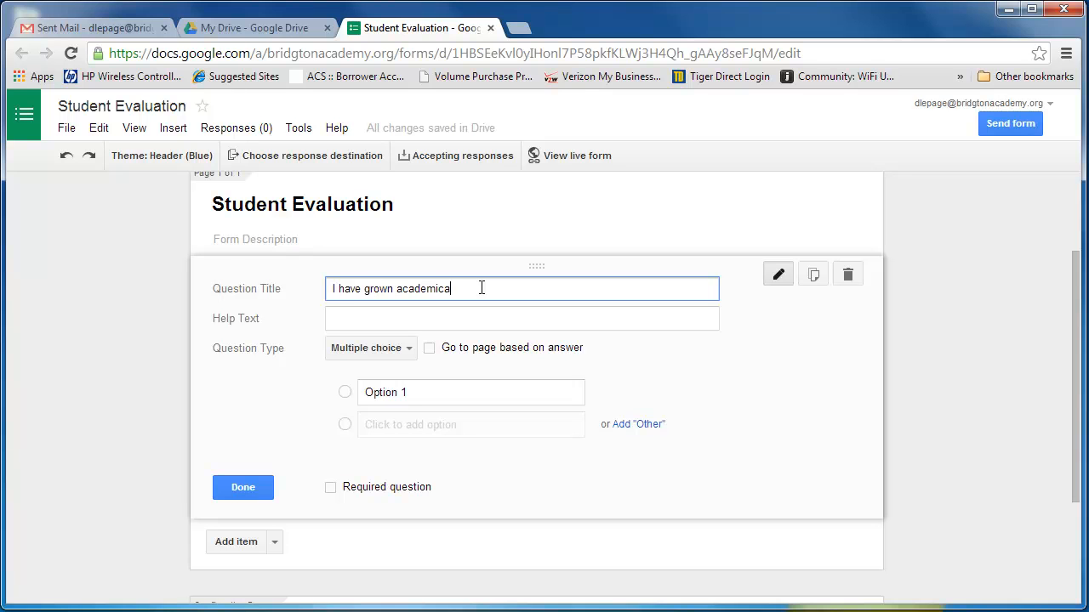
{"action": "type", "text": "lly since this time last year."}
Step: Enter "strongly agree" and "agree" as the first two answer options of the question
{"action": "left_click", "coordinate": [399, 395]}
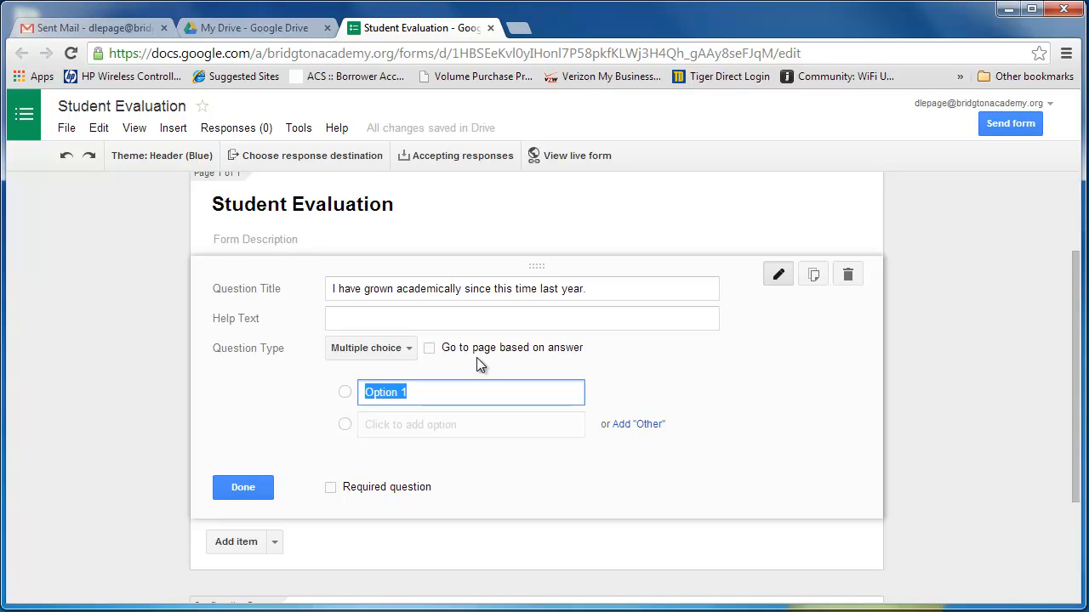
{"action": "type", "text": "s"}
{"action": "key", "text": "BackSpace"}
{"action": "type", "text": "strongly "}
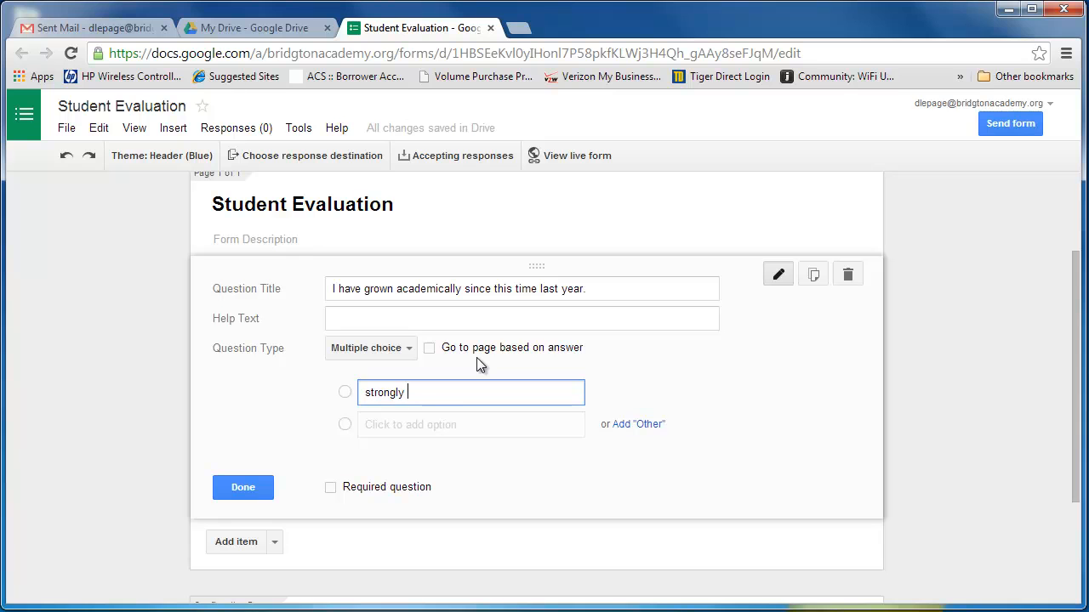
{"action": "type", "text": "agree"}
{"action": "left_click", "coordinate": [414, 424]}
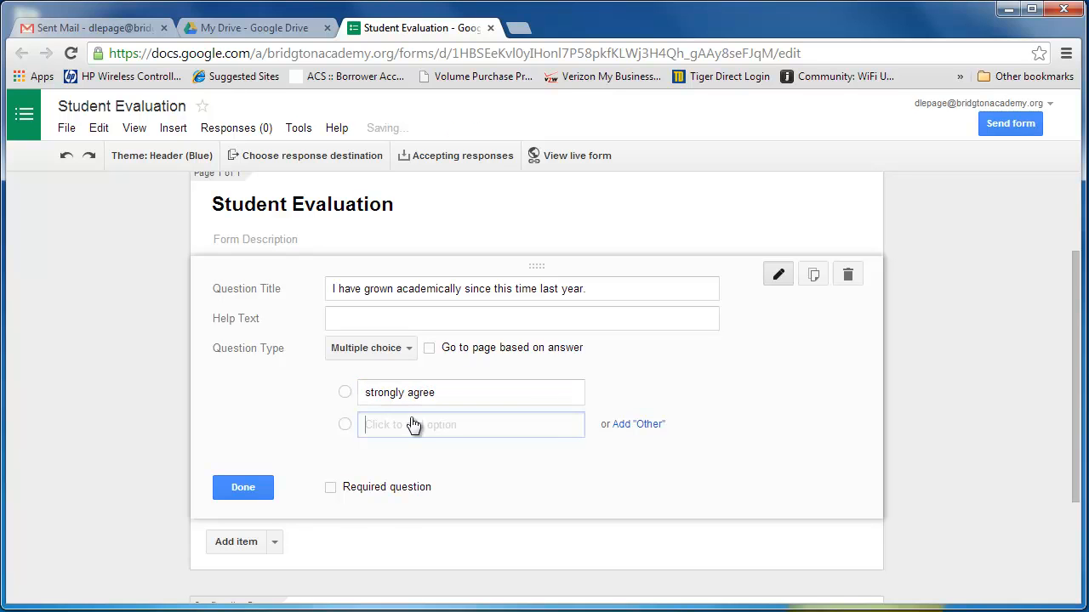
{"action": "key", "text": "BackSpace"}
{"action": "key", "text": "BackSpace"}
{"action": "key", "text": "BackSpace"}
{"action": "key", "text": "BackSpace"}
{"action": "key", "text": "BackSpace"}
{"action": "key", "text": "BackSpace"}
{"action": "key", "text": "BackSpace"}
{"action": "key", "text": "BackSpace"}
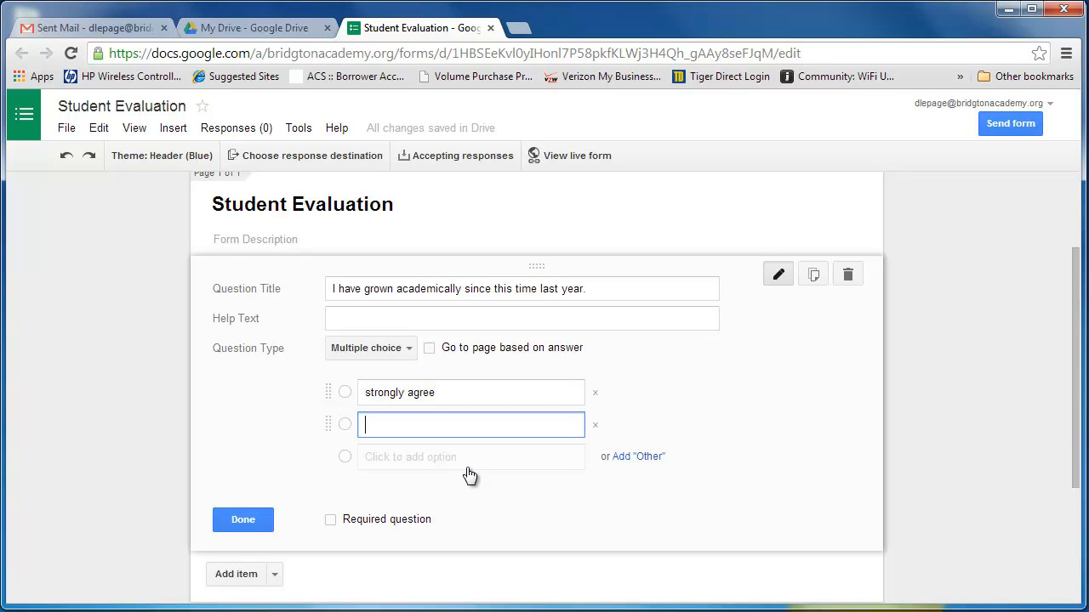
{"action": "type", "text": "agree"}
Step: Add "disagree" and "strongly disagree" as the third and fourth answer options, keeping the question type as Multiple choice
{"action": "left_click", "coordinate": [418, 459]}
{"action": "key", "text": "BackSpace"}
{"action": "key", "text": "BackSpace"}
{"action": "key", "text": "BackSpace"}
{"action": "key", "text": "BackSpace"}
{"action": "key", "text": "BackSpace"}
{"action": "key", "text": "BackSpace"}
{"action": "key", "text": "BackSpace"}
{"action": "key", "text": "BackSpace"}
{"action": "type", "text": "disagree"}
{"action": "left_click", "coordinate": [407, 490]}
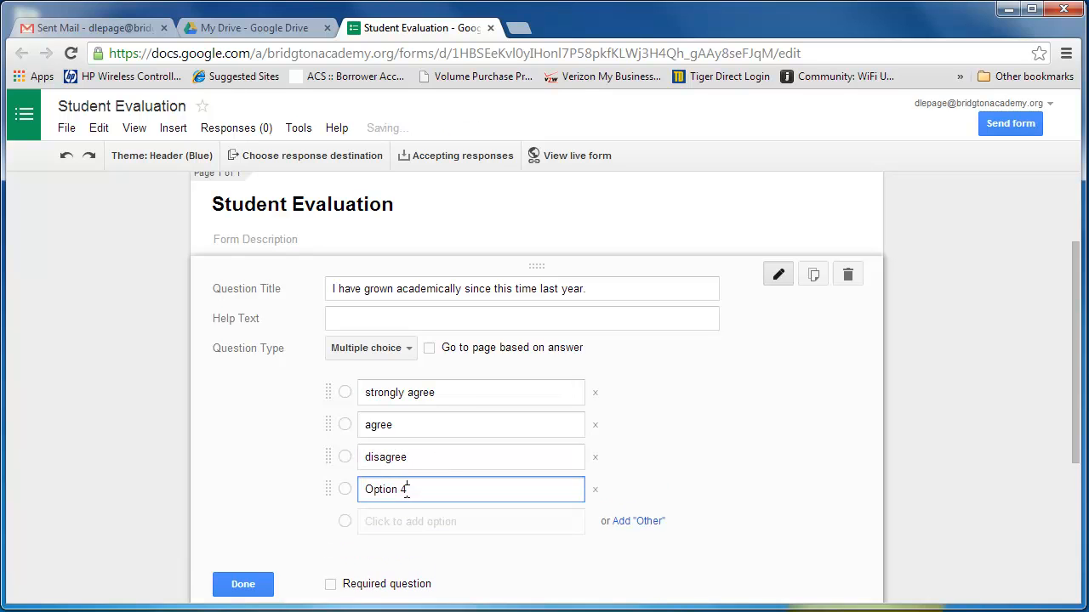
{"action": "type", "text": "strongly disagree"}
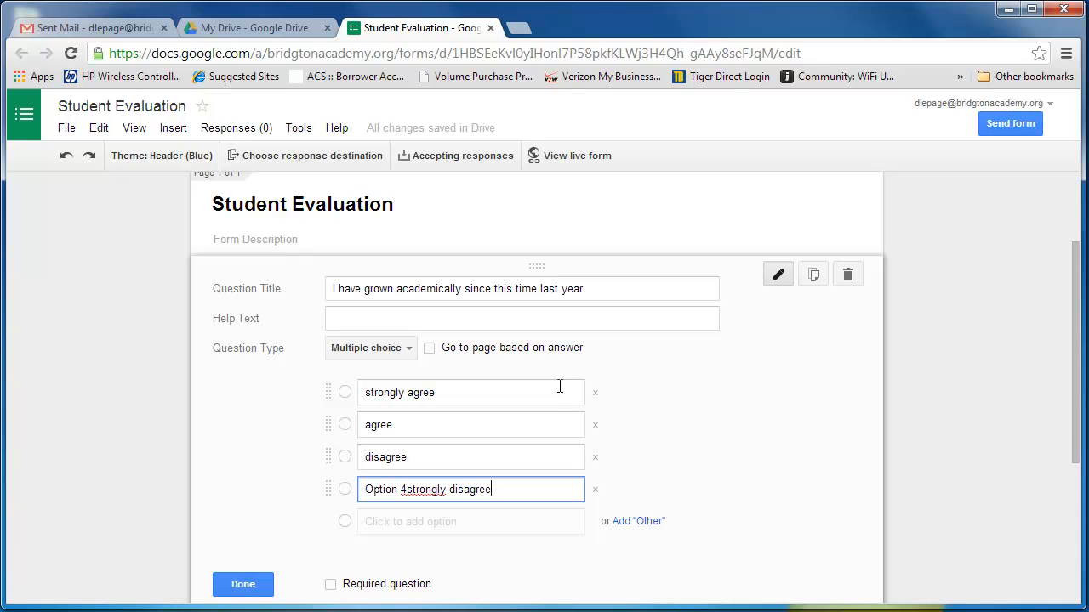
{"action": "left_click", "coordinate": [406, 490]}
{"action": "key", "text": "BackSpace"}
{"action": "key", "text": "BackSpace"}
{"action": "key", "text": "BackSpace"}
{"action": "key", "text": "BackSpace"}
{"action": "key", "text": "BackSpace"}
{"action": "key", "text": "BackSpace"}
{"action": "key", "text": "BackSpace"}
{"action": "key", "text": "BackSpace"}
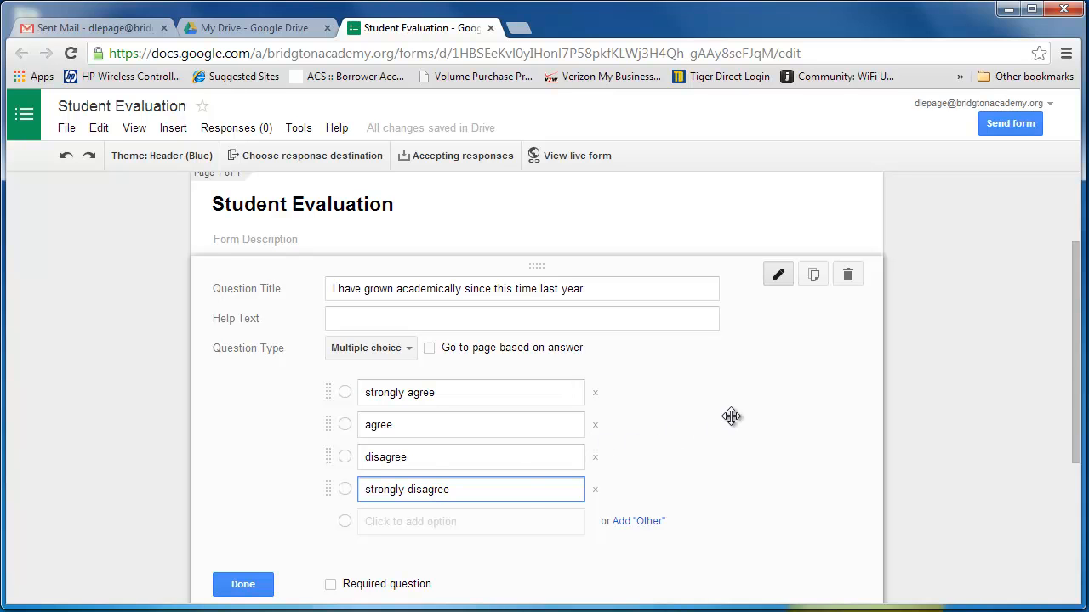
{"action": "left_click", "coordinate": [403, 352]}
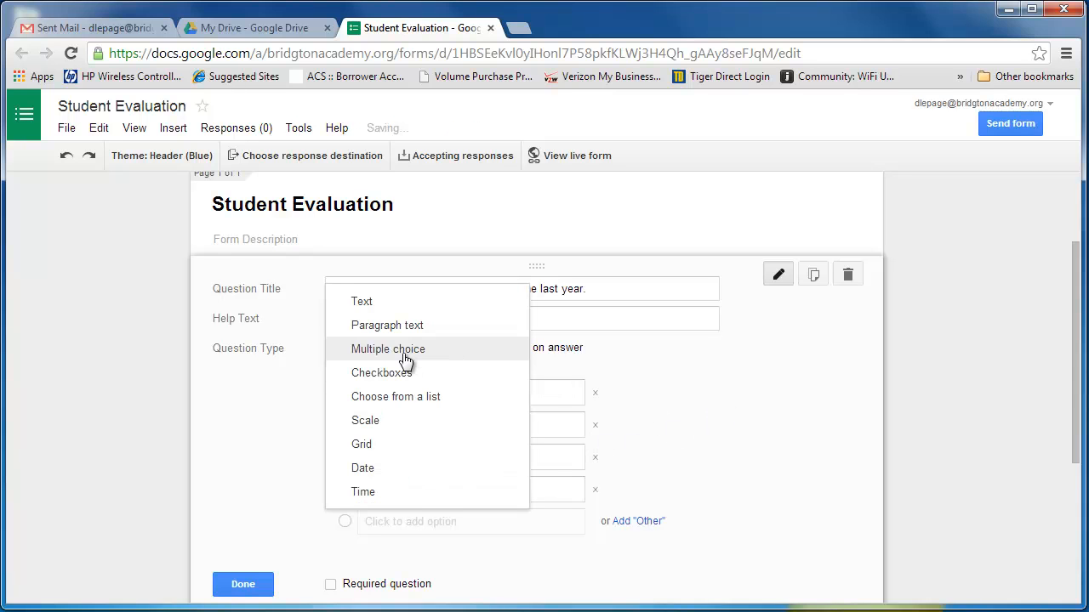
{"action": "left_click", "coordinate": [405, 357]}
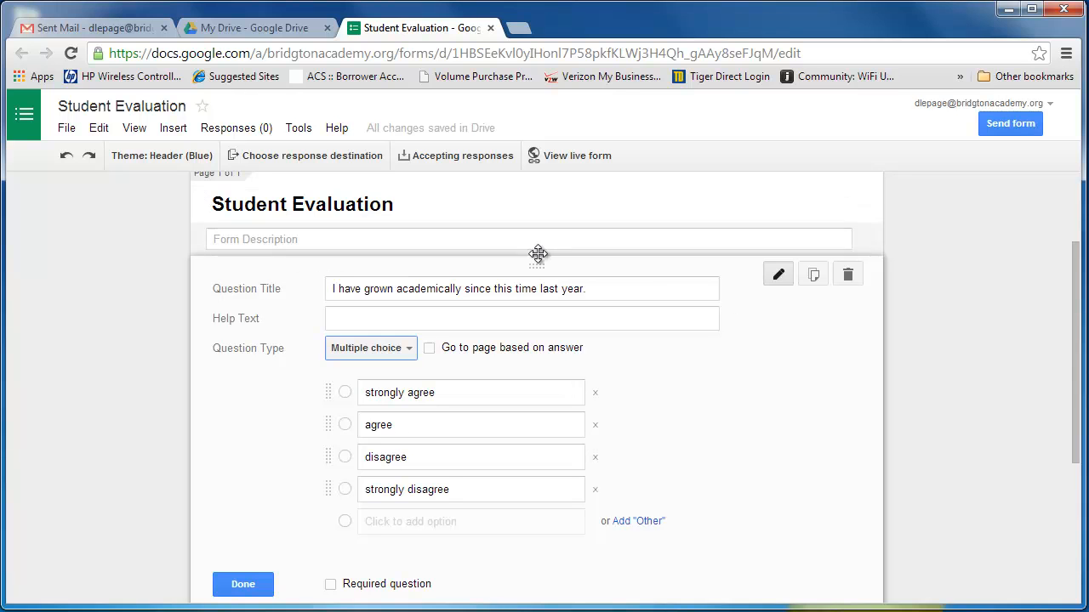
Step: Remove the Bridgton Academy login requirement from the form and enable the progress bar at the bottom of form pages
{"action": "scroll", "coordinate": [71, 359], "scroll_direction": "up", "scroll_amount": 2}
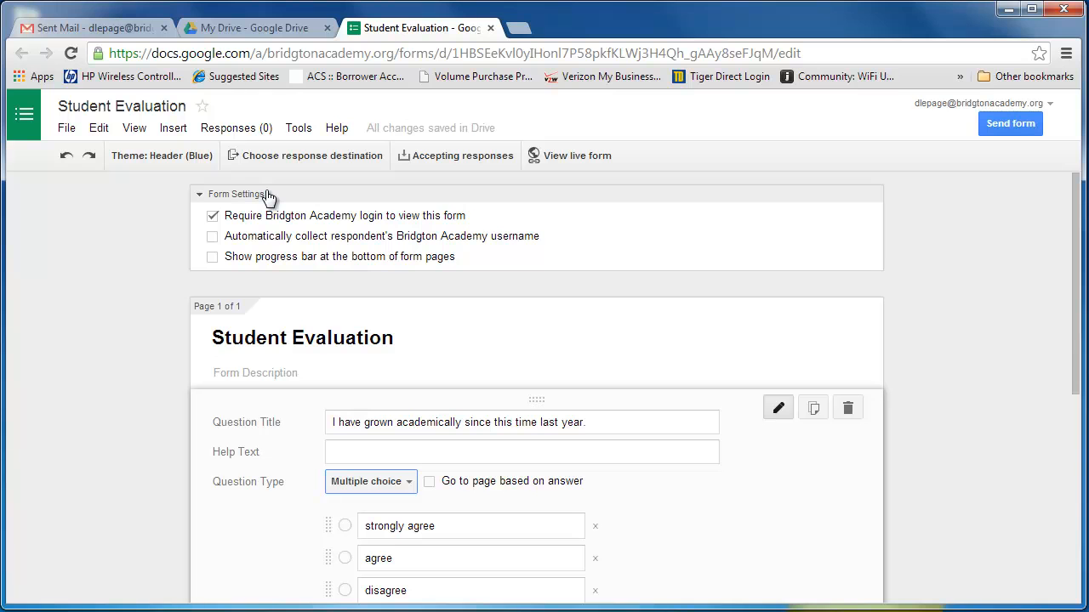
{"action": "left_click", "coordinate": [212, 217]}
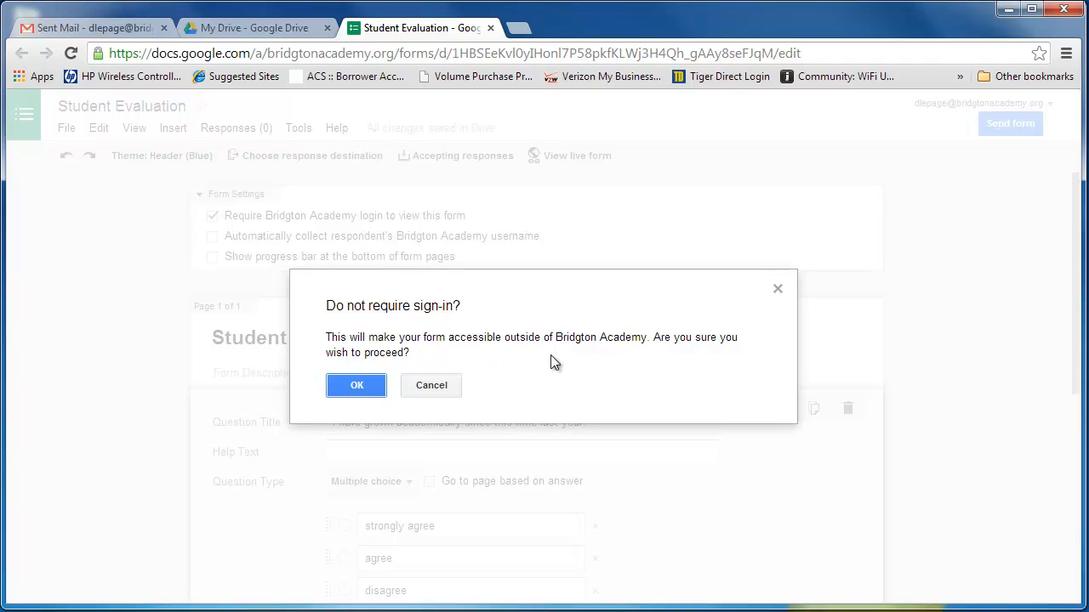
{"action": "left_click", "coordinate": [357, 384]}
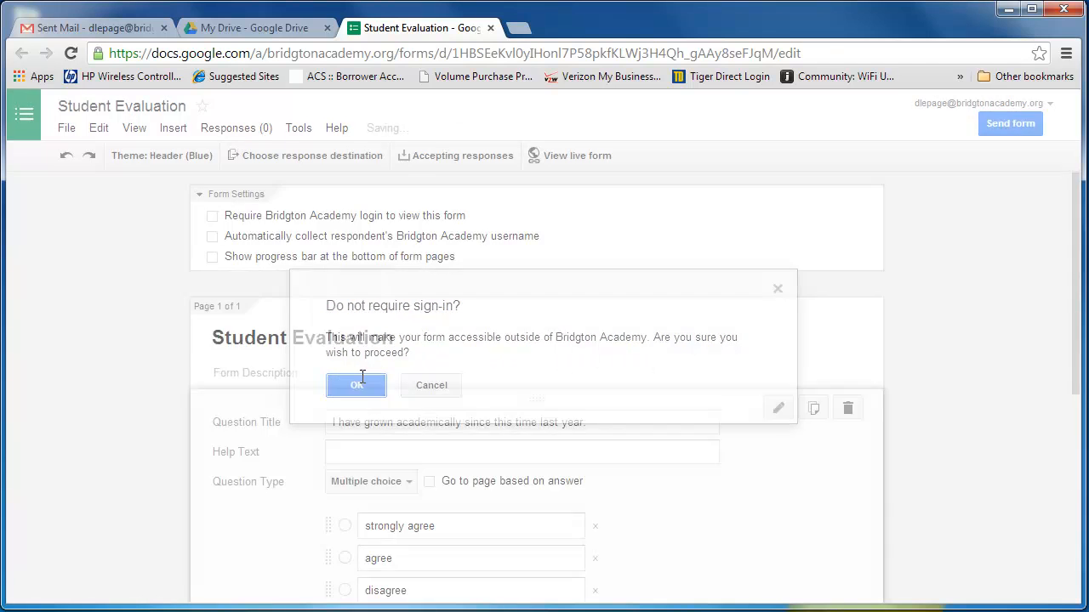
{"action": "scroll", "coordinate": [128, 298], "scroll_direction": "up", "scroll_amount": 2}
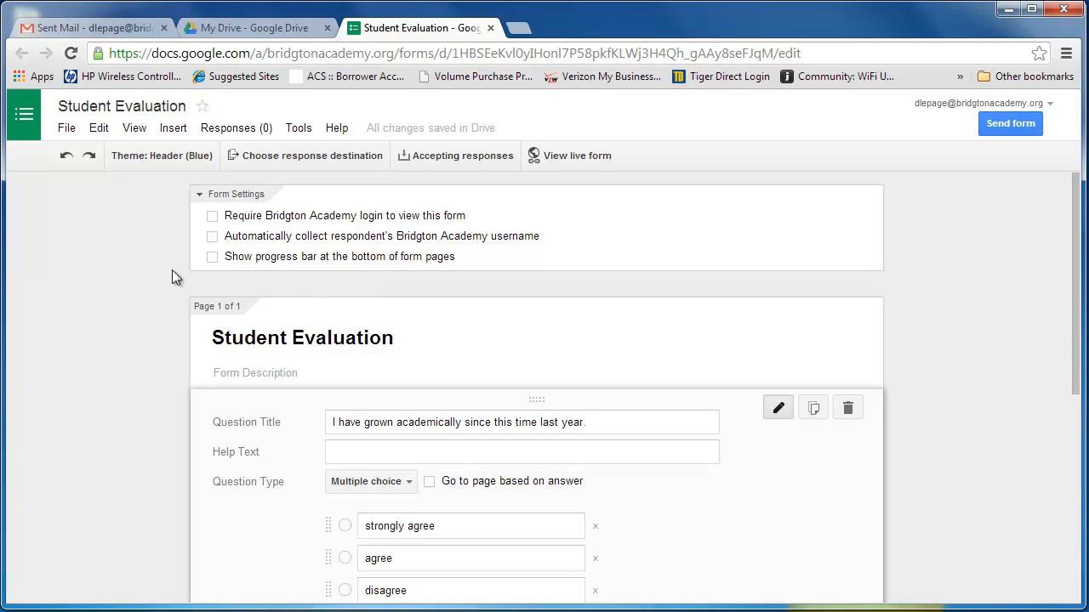
{"action": "left_click", "coordinate": [213, 258]}
Step: Review the form from its settings down to the confirmation page options
{"action": "scroll", "coordinate": [90, 380], "scroll_direction": "down", "scroll_amount": 5}
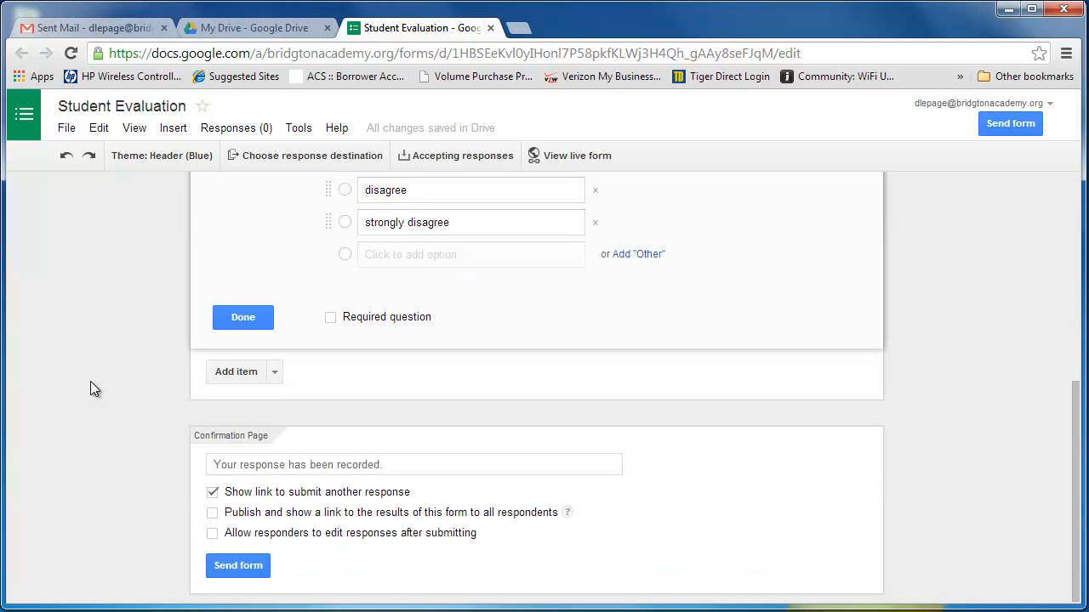
{"action": "scroll", "coordinate": [91, 381], "scroll_direction": "up", "scroll_amount": 5}
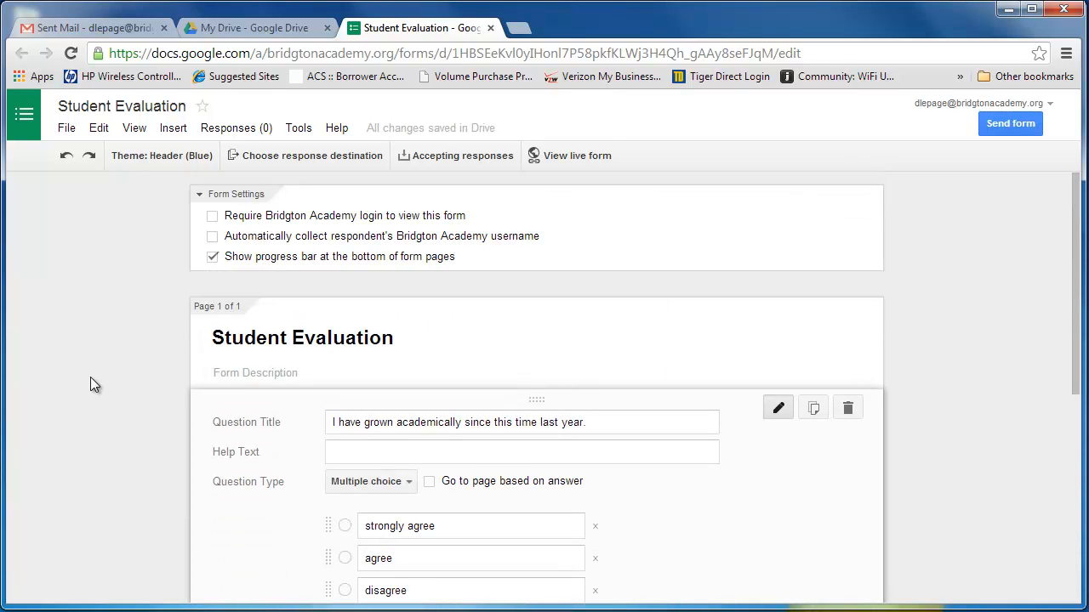
{"action": "scroll", "coordinate": [91, 377], "scroll_direction": "down", "scroll_amount": 5}
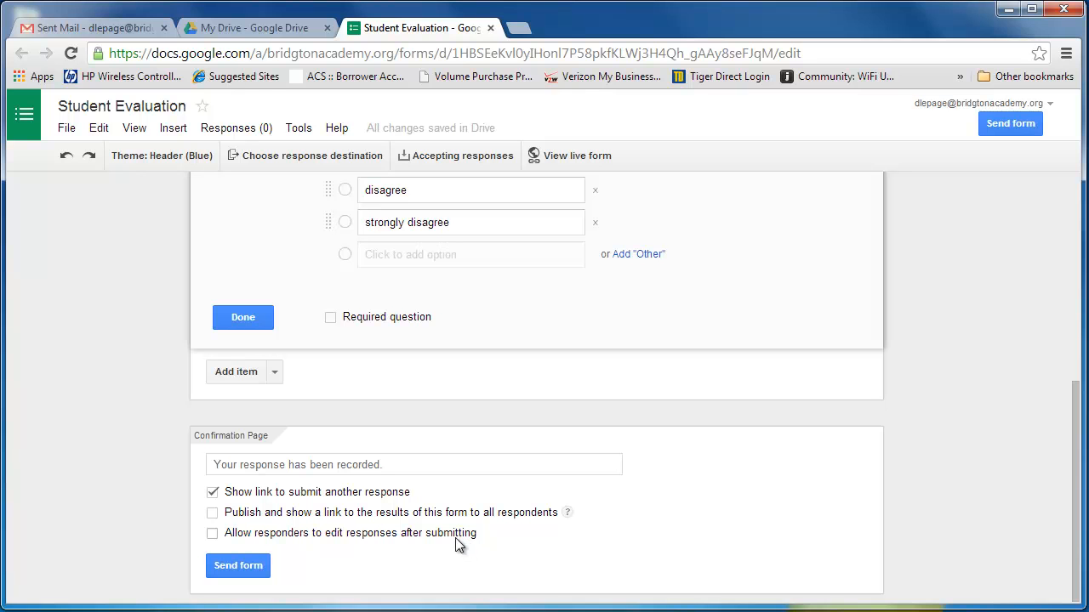
{"action": "scroll", "coordinate": [548, 421], "scroll_direction": "up", "scroll_amount": 3}
{"action": "scroll", "coordinate": [550, 418], "scroll_direction": "down", "scroll_amount": 2}
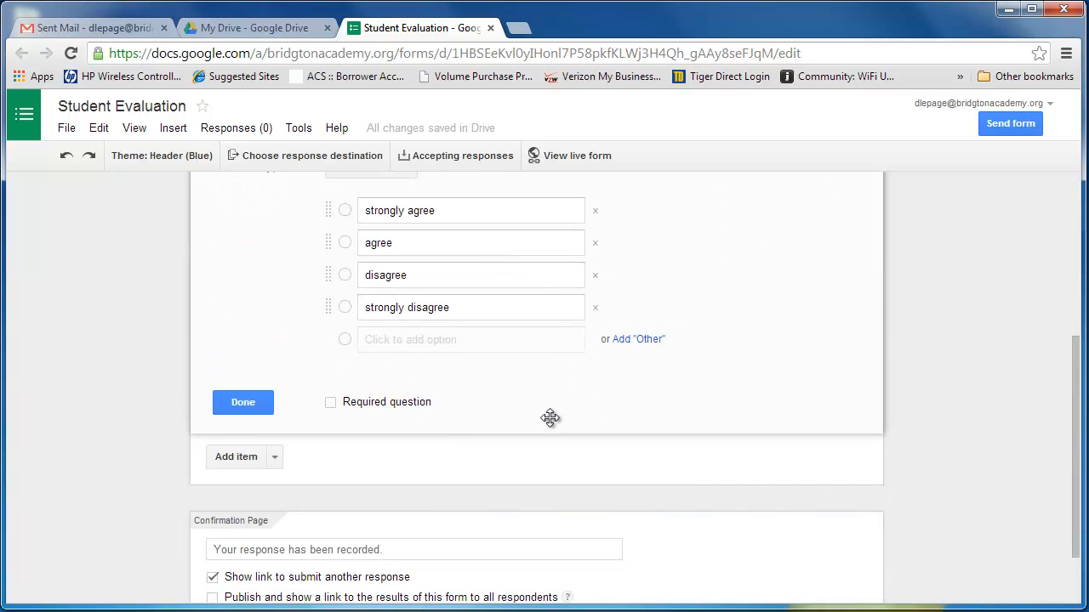
{"action": "scroll", "coordinate": [596, 403], "scroll_direction": "up", "scroll_amount": 3}
{"action": "scroll", "coordinate": [587, 401], "scroll_direction": "down", "scroll_amount": 3}
Step: Add a second question titled "What role, if any did this class play in your growth?"
{"action": "left_click", "coordinate": [248, 459]}
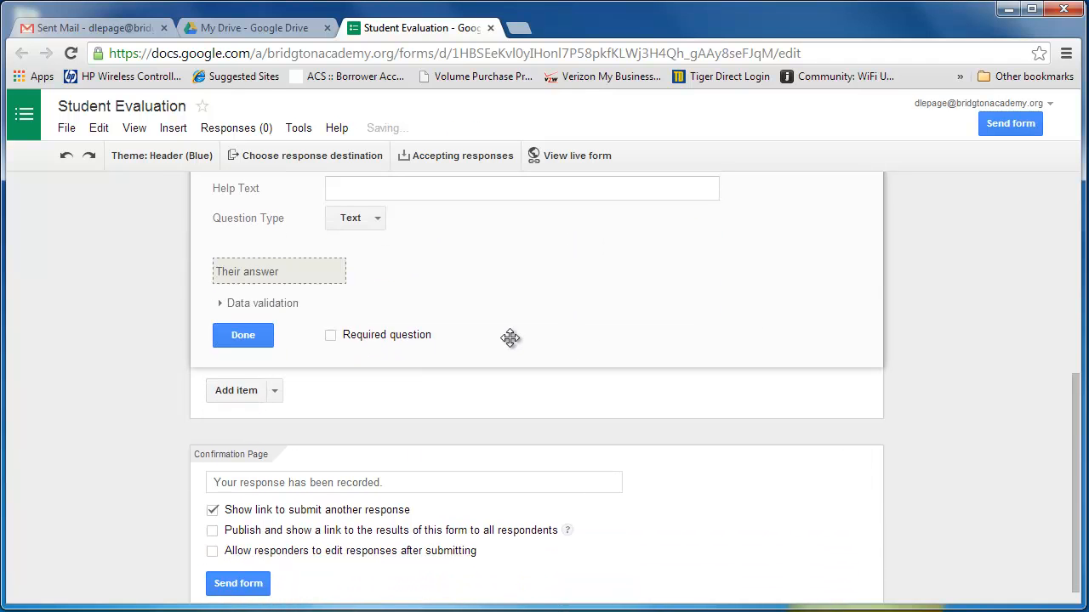
{"action": "scroll", "coordinate": [510, 336], "scroll_direction": "up", "scroll_amount": 3}
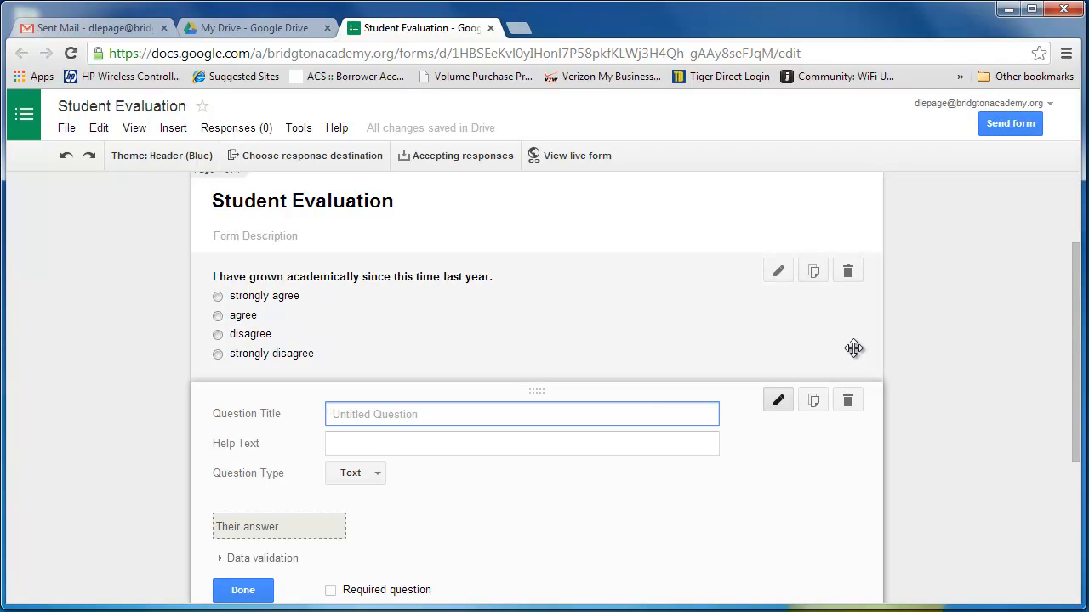
{"action": "type", "text": "What role , if any did this class p"}
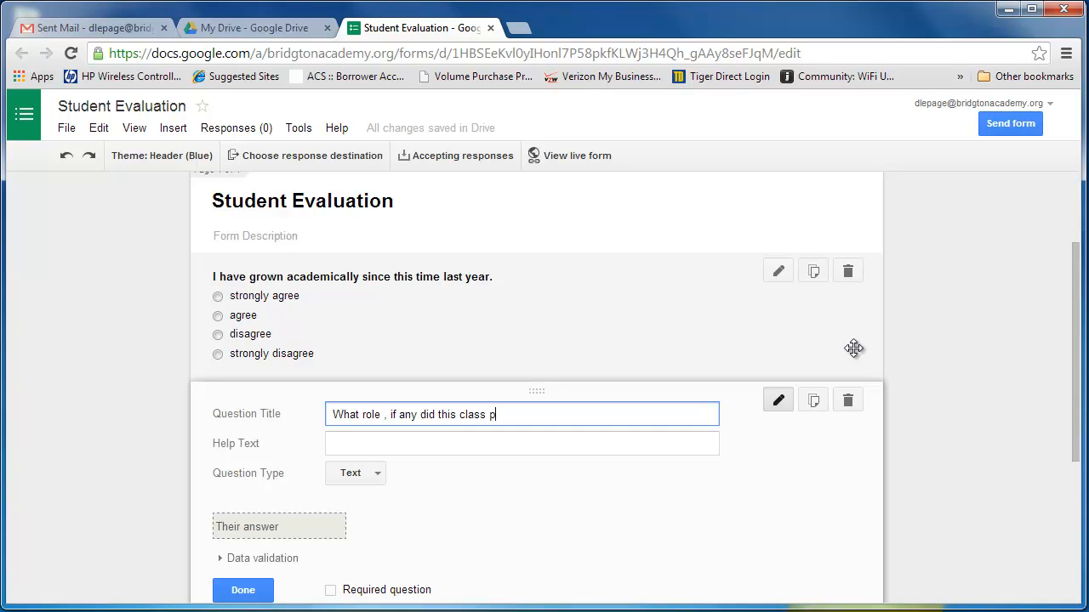
{"action": "type", "text": "lay in your growth"}
{"action": "left_click", "coordinate": [381, 415]}
{"action": "key", "text": "BackSpace"}
{"action": "type", "text": ","}
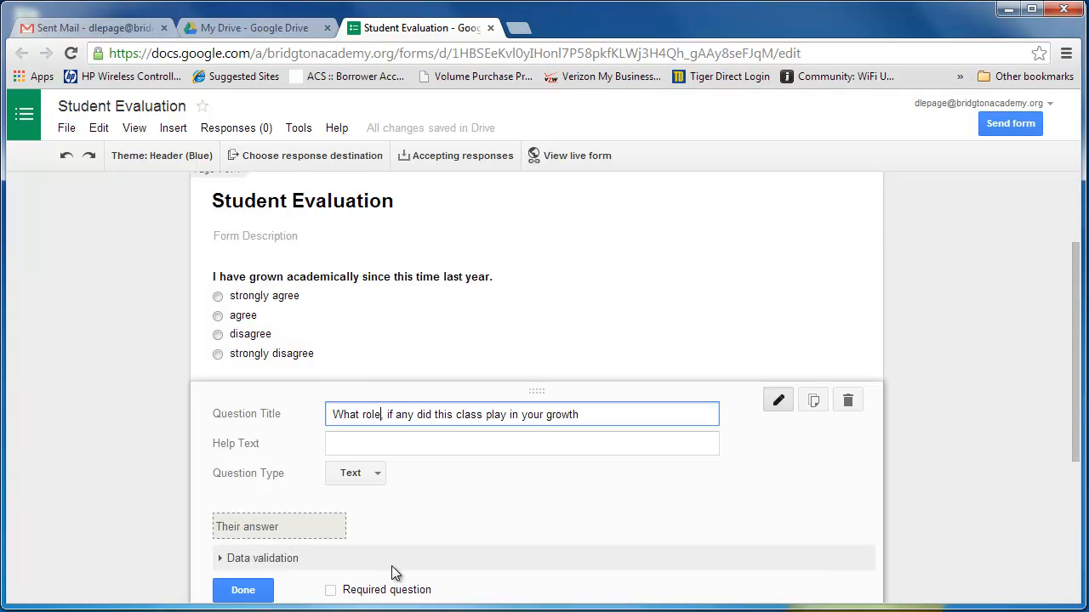
{"action": "left_click", "coordinate": [604, 414]}
{"action": "type", "text": "?"}
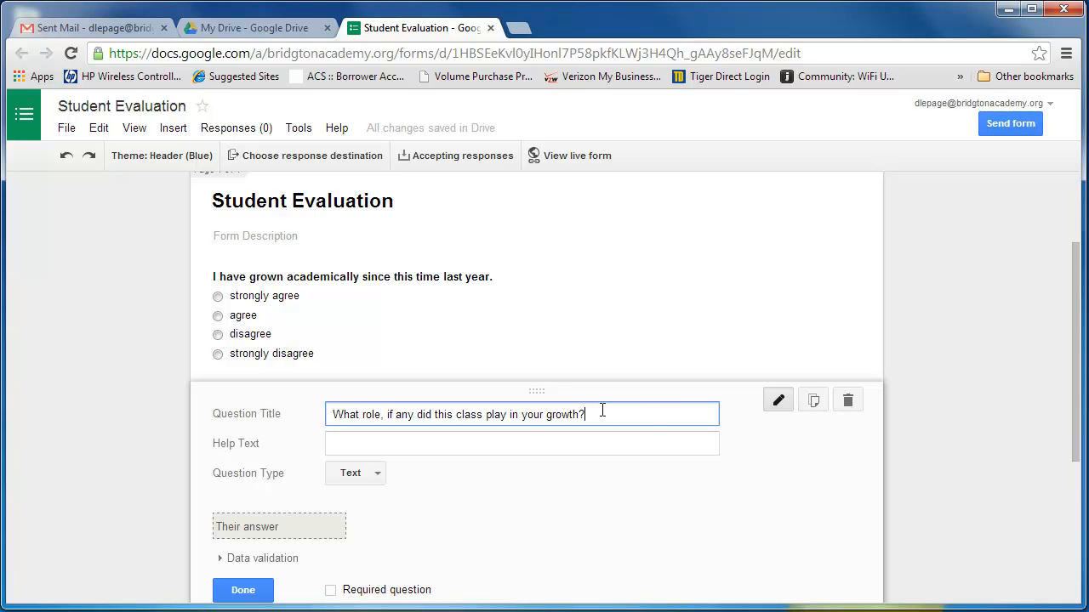
Step: Set the second question's type to Paragraph text
{"action": "left_click", "coordinate": [366, 479]}
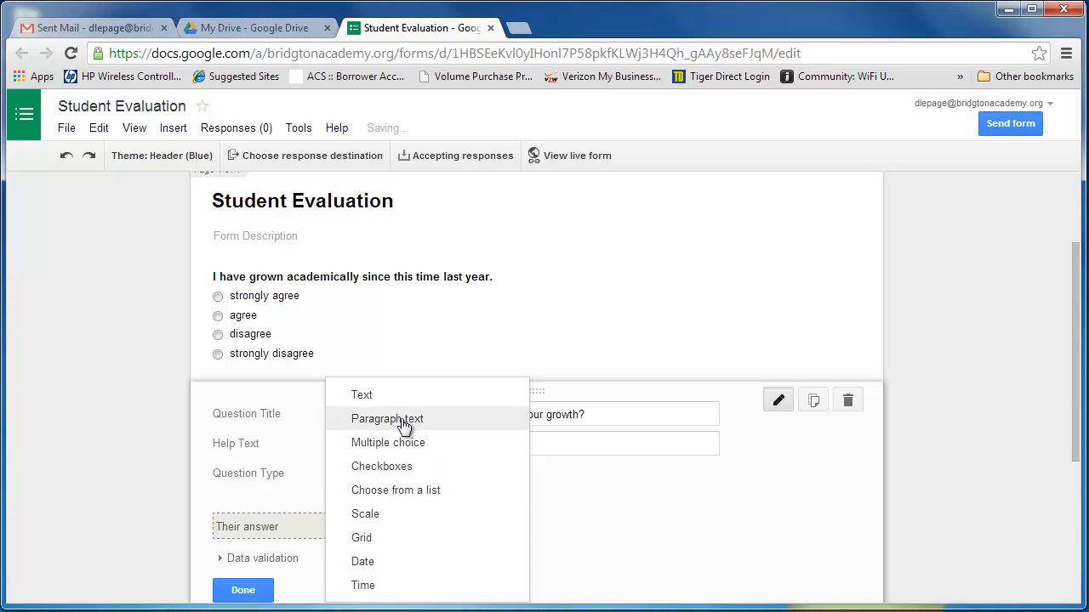
{"action": "left_click", "coordinate": [374, 419]}
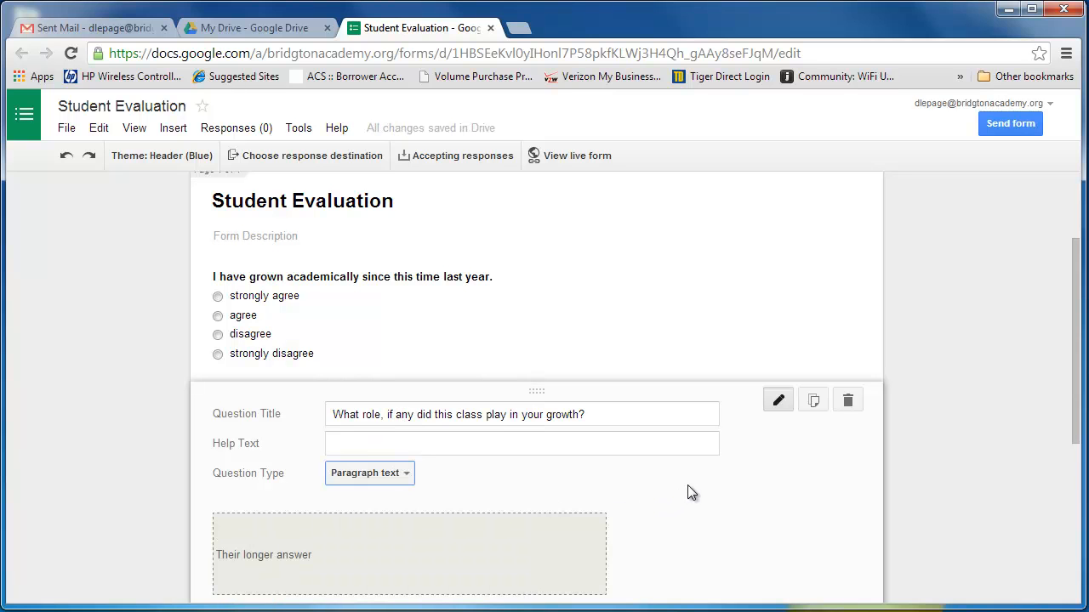
Step: Add a third question titled "Would you take another class fro this teacher? Explain why or why not."
{"action": "scroll", "coordinate": [684, 493], "scroll_direction": "down", "scroll_amount": 2}
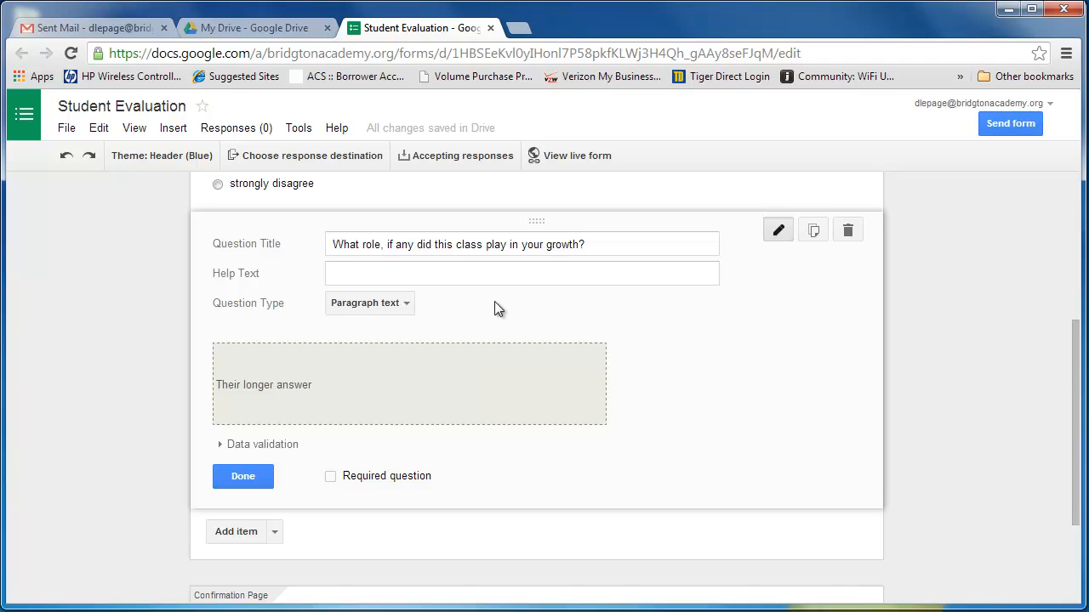
{"action": "left_click", "coordinate": [240, 530]}
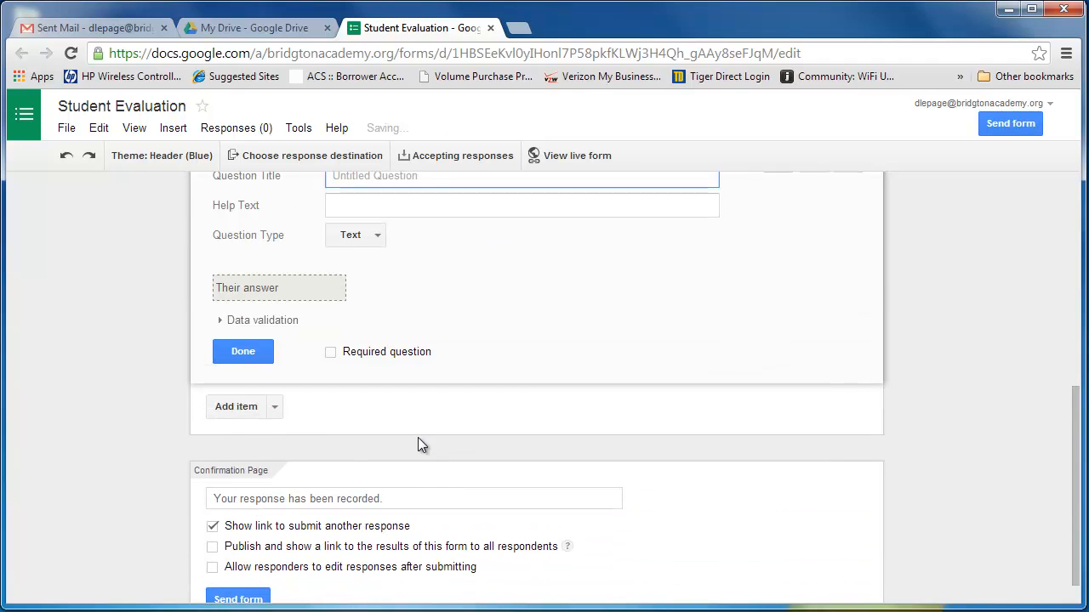
{"action": "scroll", "coordinate": [595, 279], "scroll_direction": "up", "scroll_amount": 3}
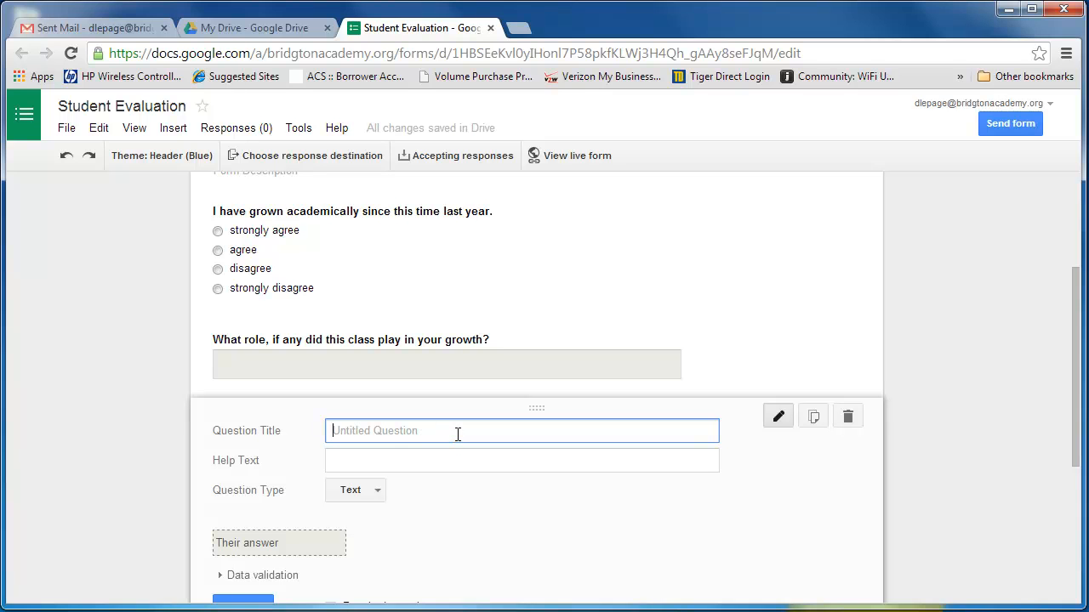
{"action": "type", "text": "Would you take another class"}
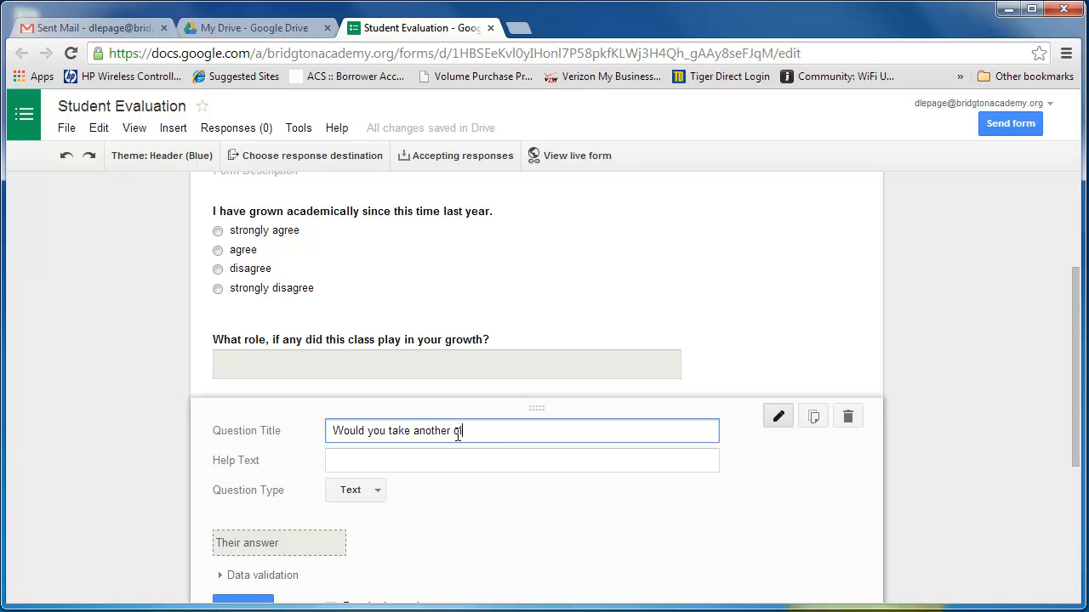
{"action": "type", "text": " fro this teacher? Explain"}
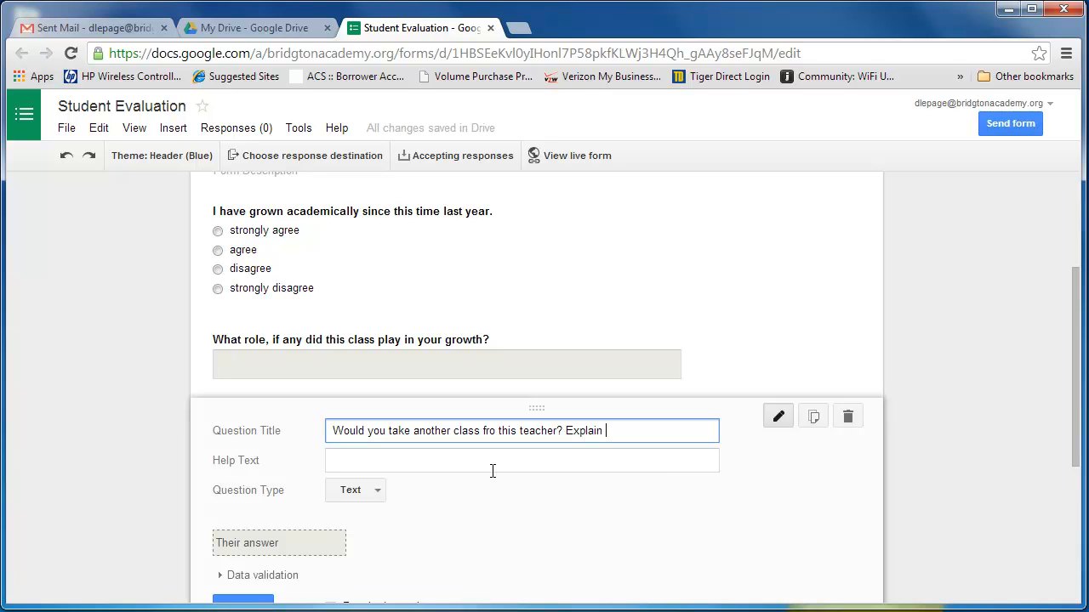
{"action": "type", "text": " why or why not."}
Step: Set the third question's type to Paragraph text and finish editing the question
{"action": "left_click", "coordinate": [376, 490]}
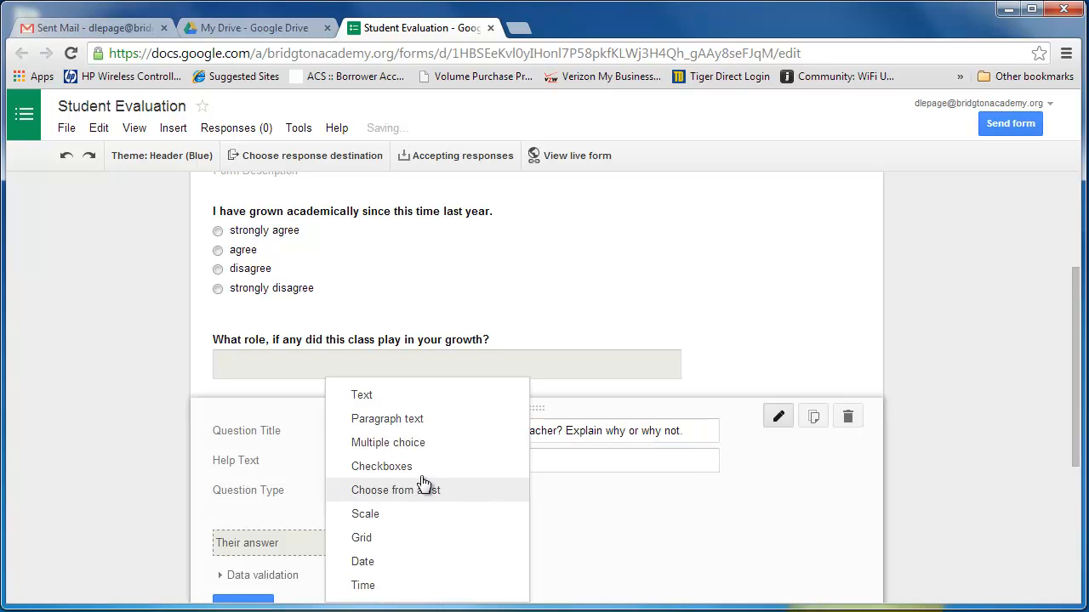
{"action": "left_click", "coordinate": [387, 418]}
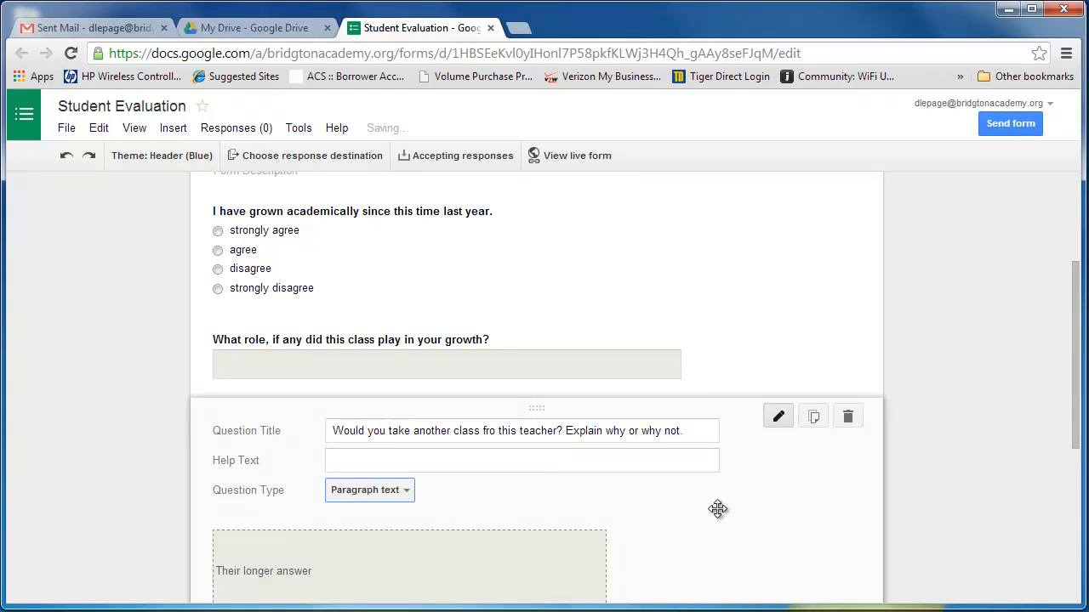
{"action": "scroll", "coordinate": [934, 462], "scroll_direction": "down", "scroll_amount": 2}
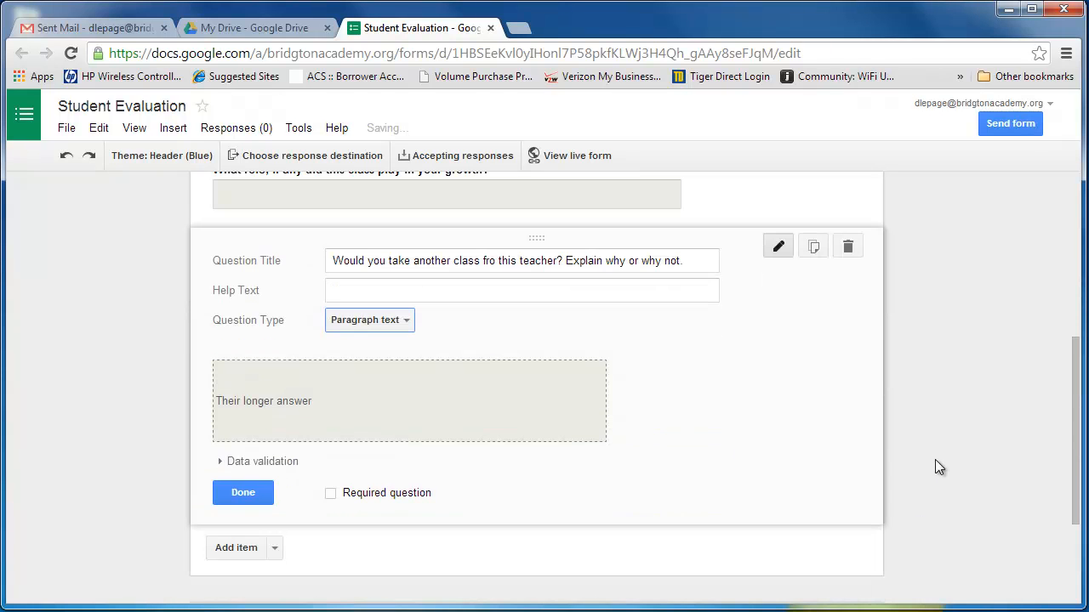
{"action": "scroll", "coordinate": [932, 458], "scroll_direction": "up", "scroll_amount": 4}
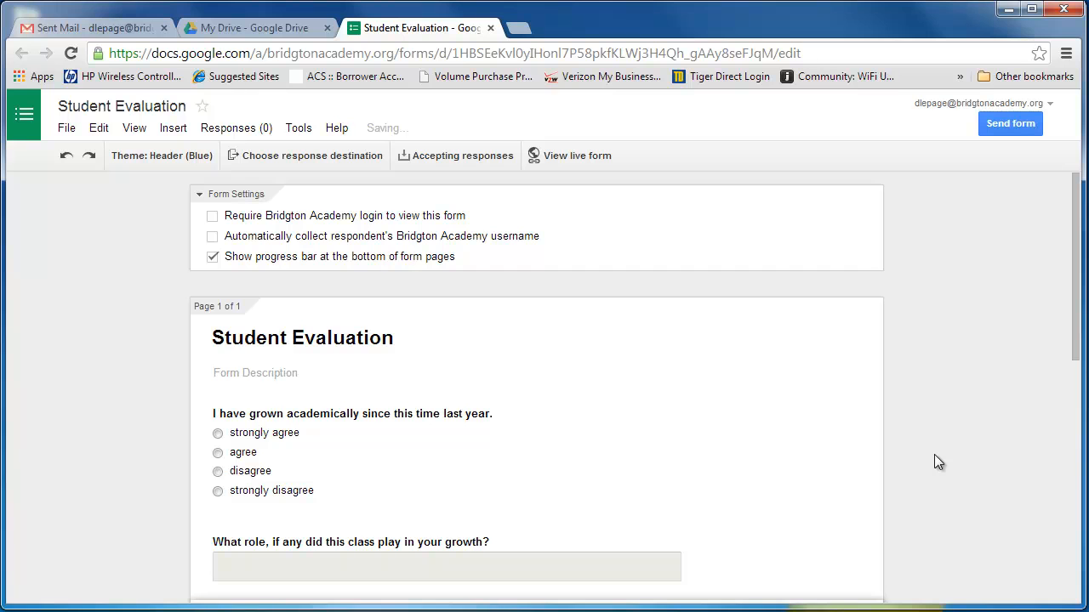
{"action": "scroll", "coordinate": [934, 454], "scroll_direction": "down", "scroll_amount": 6}
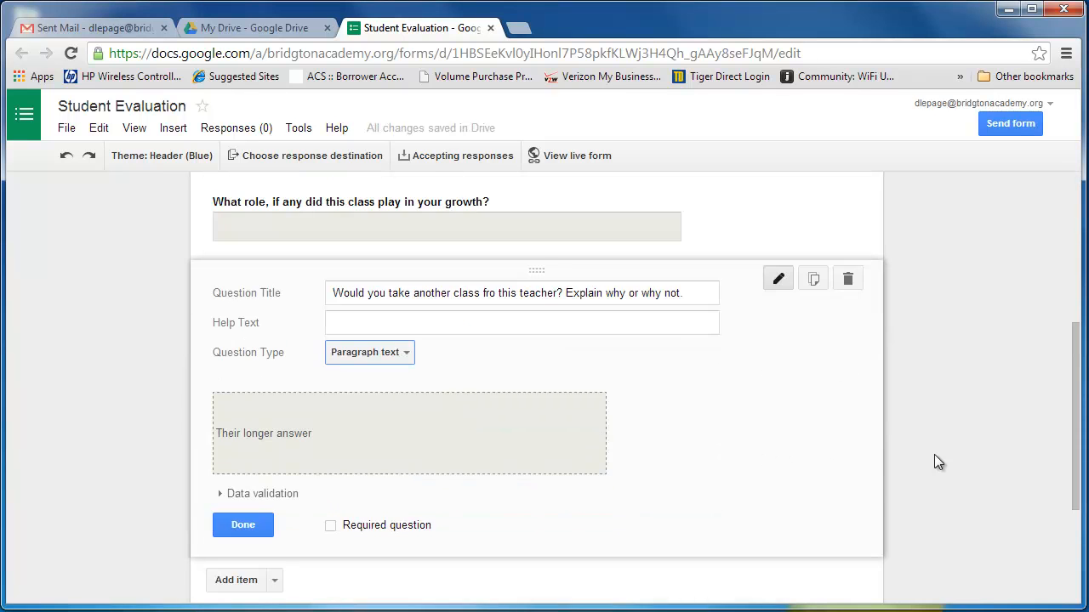
{"action": "scroll", "coordinate": [586, 420], "scroll_direction": "down", "scroll_amount": 1}
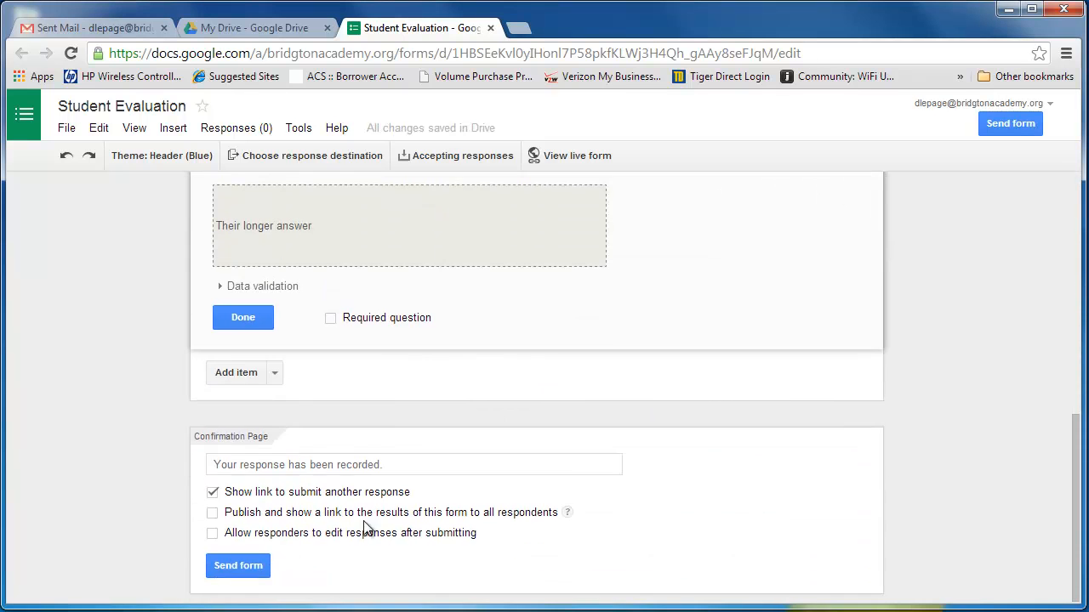
{"action": "left_click", "coordinate": [240, 320]}
Step: Create a new spreadsheet named "Student Evaluation (Responses)" as the destination for the form's responses
{"action": "scroll", "coordinate": [1012, 326], "scroll_direction": "up", "scroll_amount": 3}
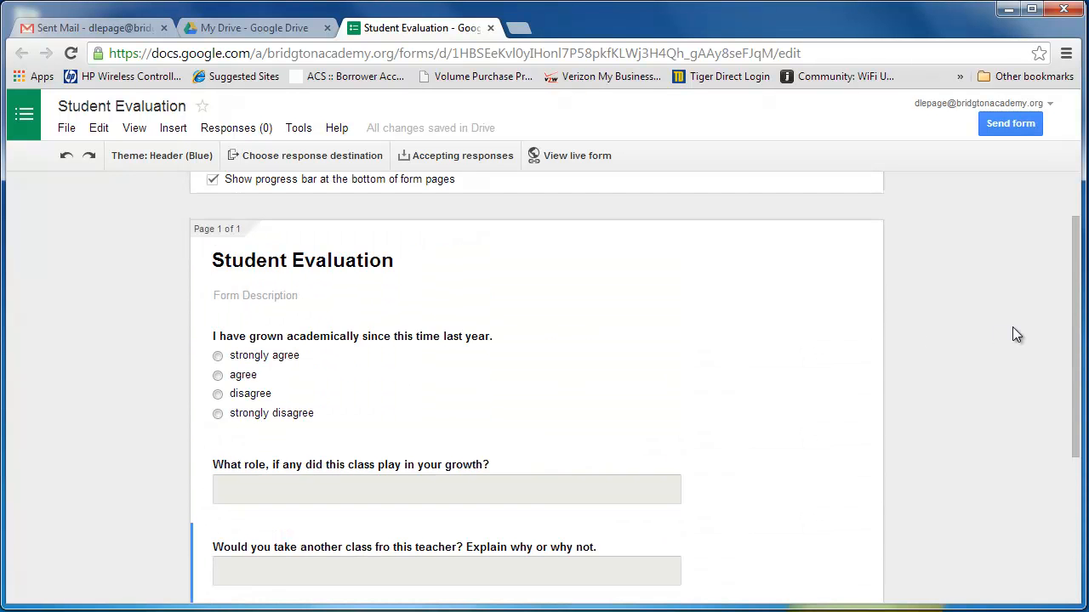
{"action": "scroll", "coordinate": [1010, 334], "scroll_direction": "down", "scroll_amount": 3}
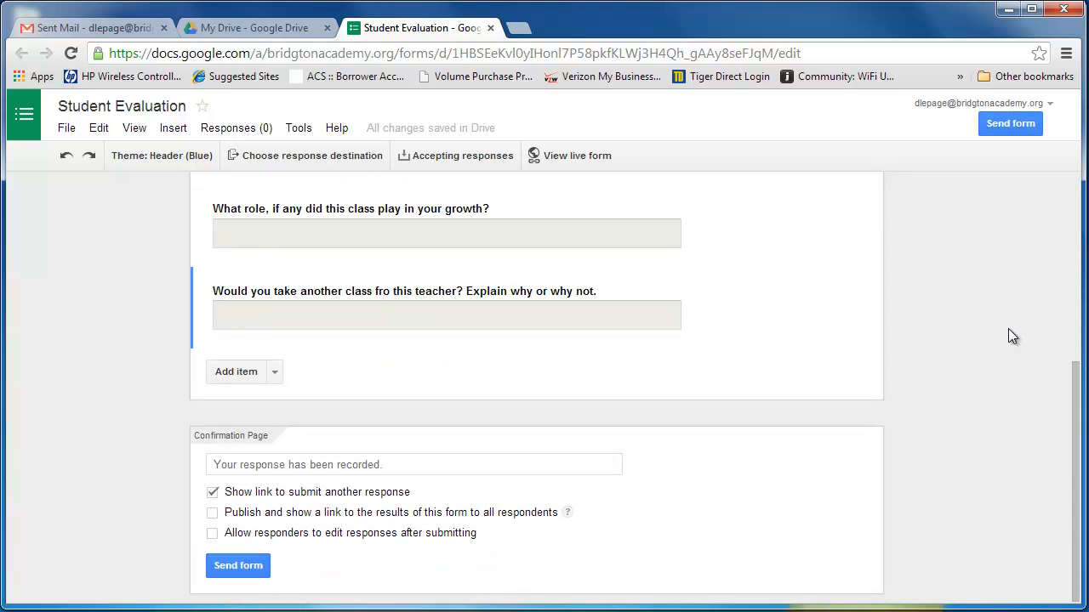
{"action": "scroll", "coordinate": [978, 340], "scroll_direction": "up", "scroll_amount": 4}
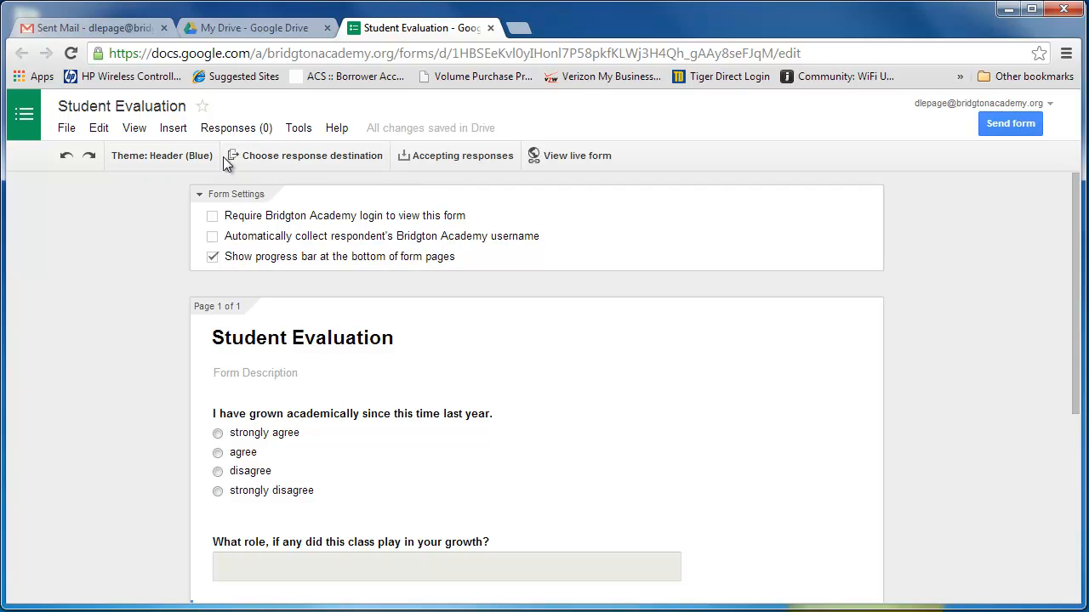
{"action": "left_click", "coordinate": [342, 155]}
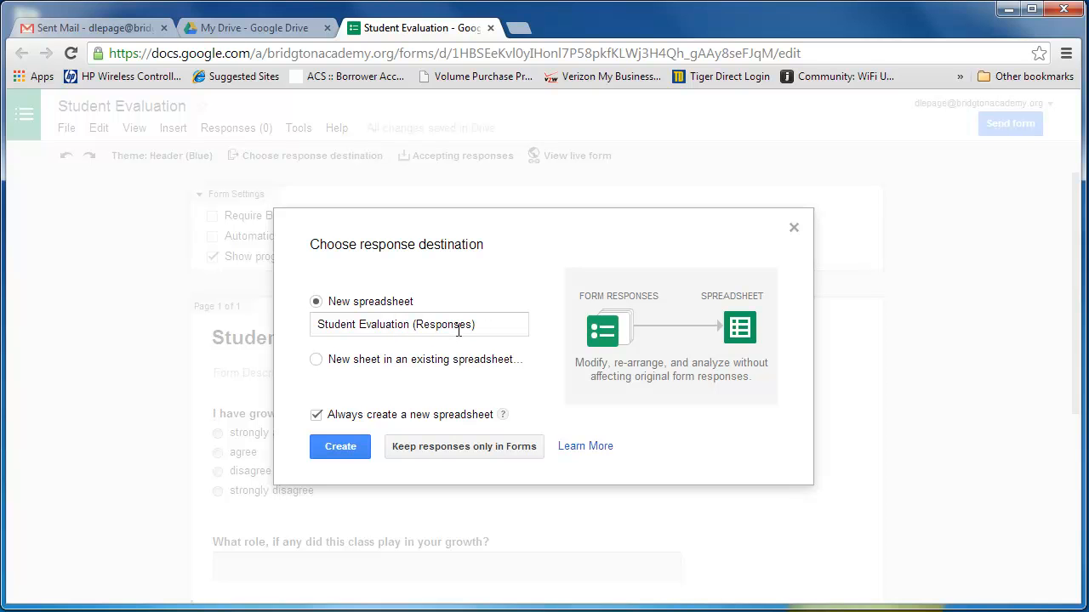
{"action": "left_click", "coordinate": [349, 453]}
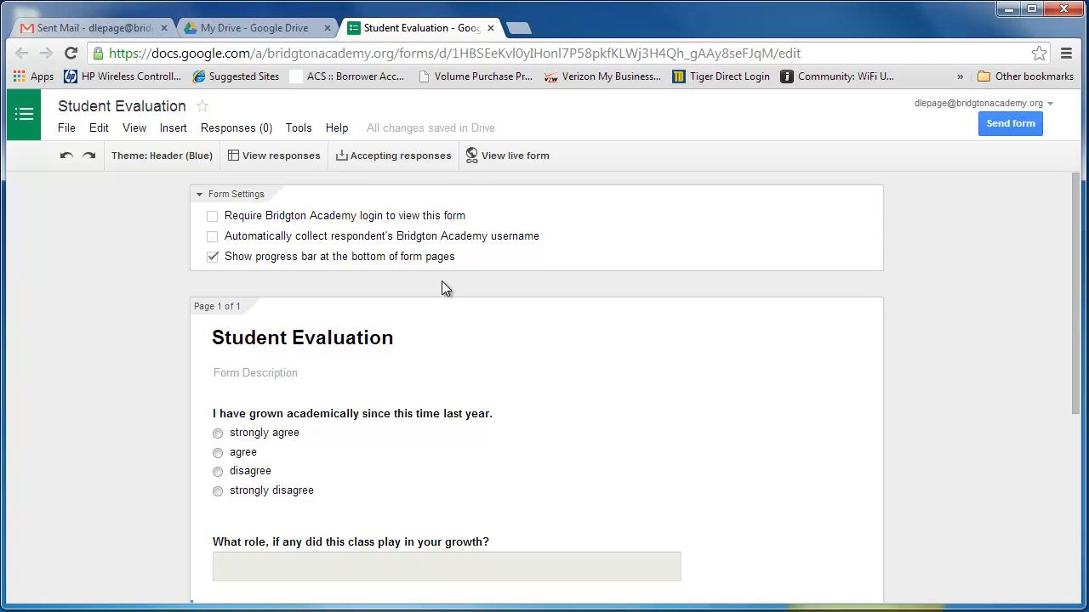
Step: Stop the form from accepting responses and turn response acceptance back on
{"action": "left_click", "coordinate": [404, 159]}
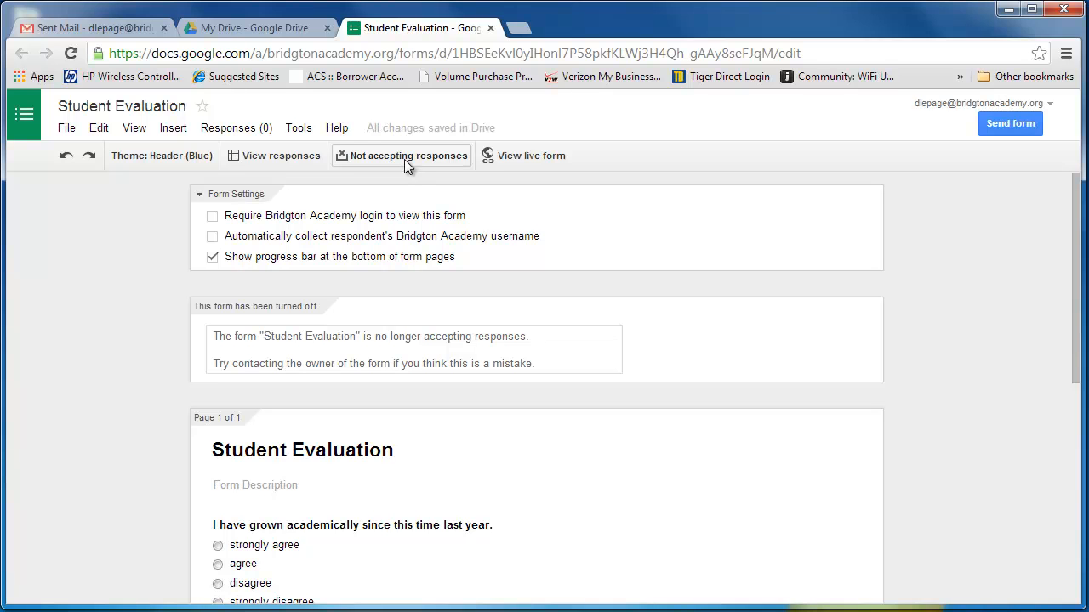
{"action": "left_click", "coordinate": [404, 159]}
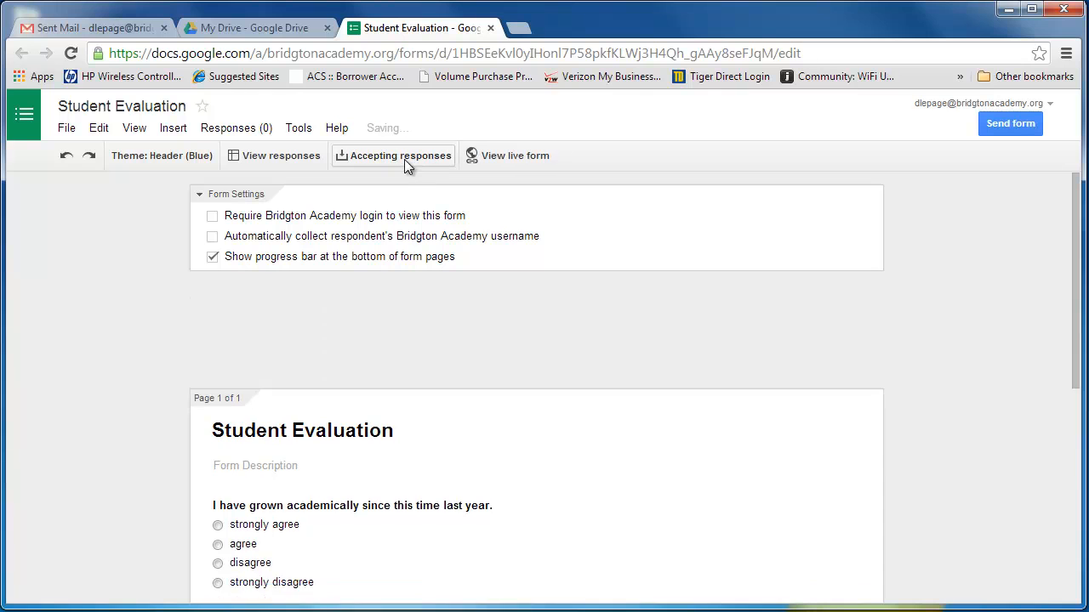
Step: Open the live form and review its questions and the progress bar at the end
{"action": "left_click", "coordinate": [504, 156]}
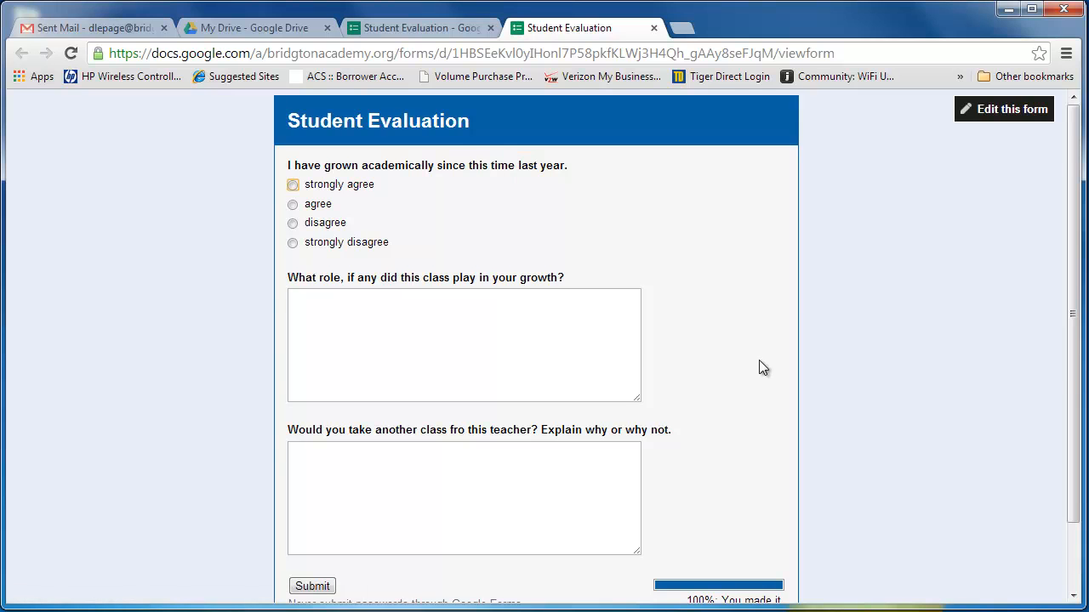
{"action": "scroll", "coordinate": [905, 360], "scroll_direction": "down", "scroll_amount": 2}
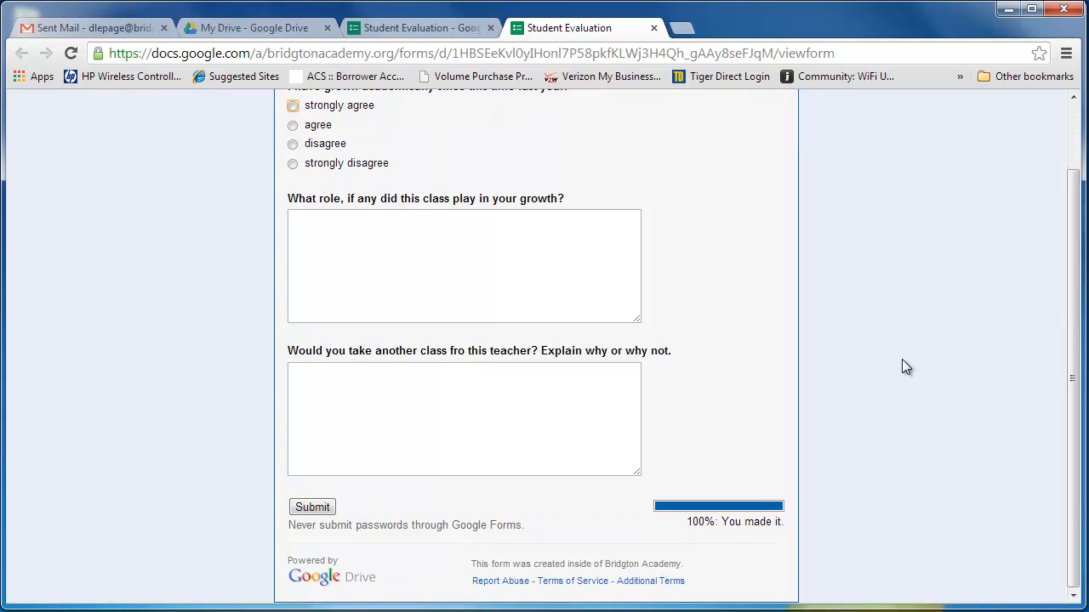
{"action": "scroll", "coordinate": [902, 360], "scroll_direction": "up", "scroll_amount": 2}
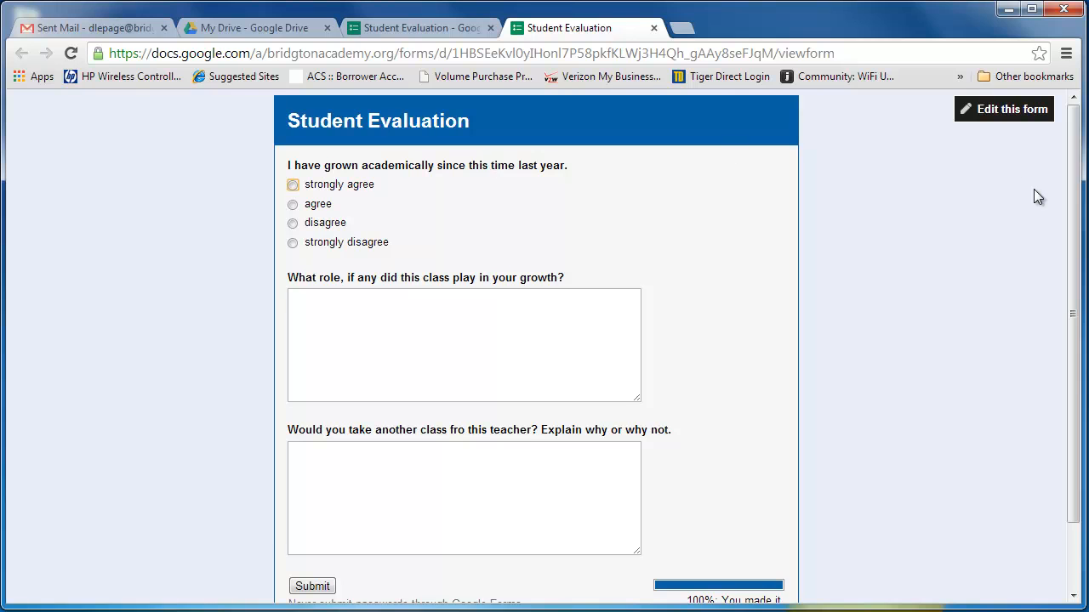
Step: Return to editing the form and select its shareable link in the sending options for copying
{"action": "left_click", "coordinate": [984, 116]}
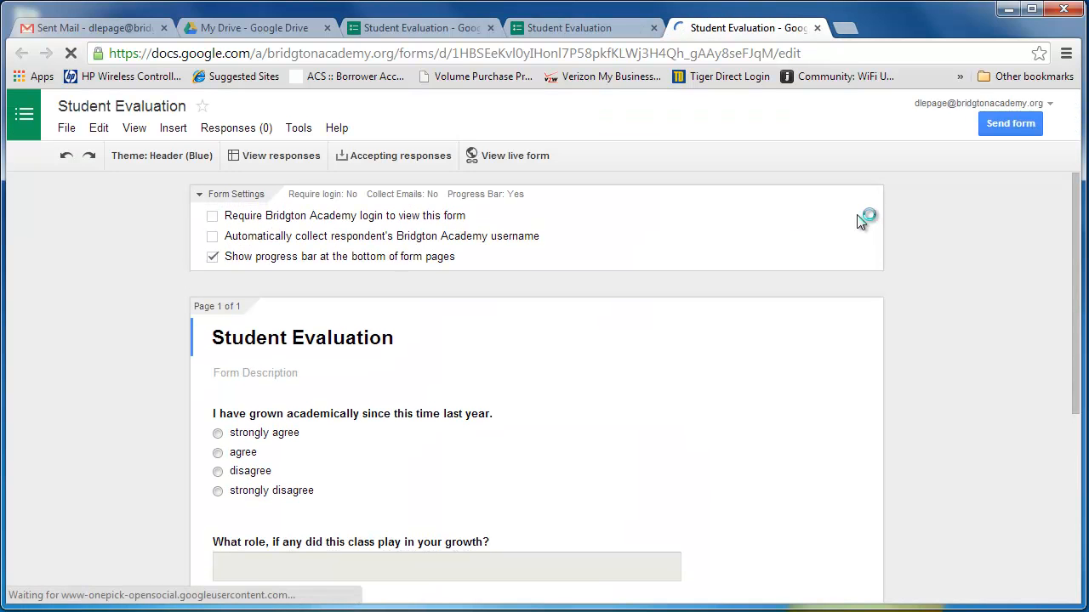
{"action": "left_click", "coordinate": [1006, 124]}
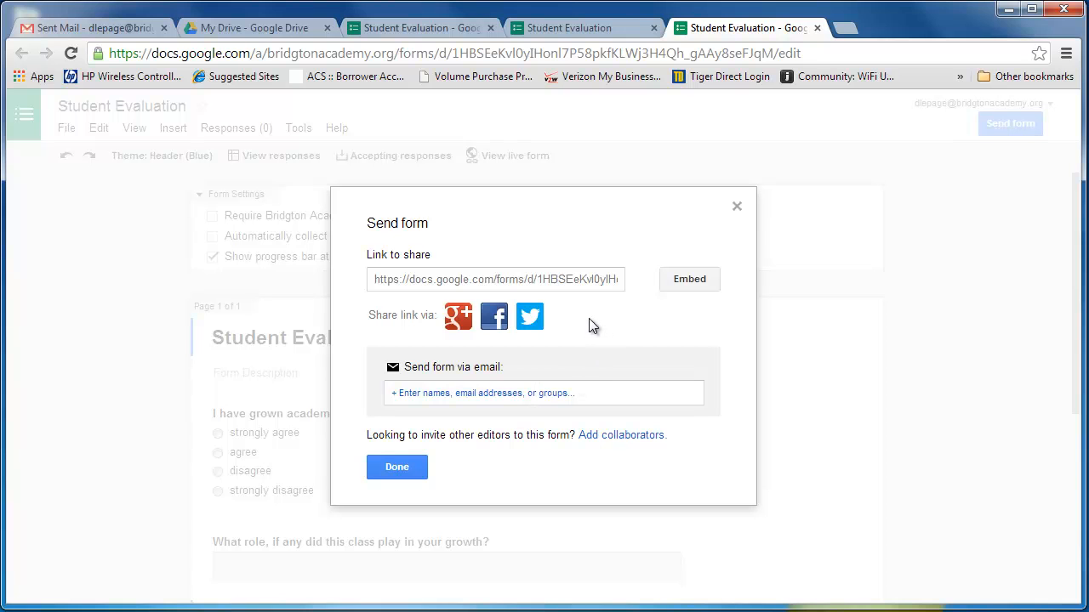
{"action": "left_click", "coordinate": [381, 280]}
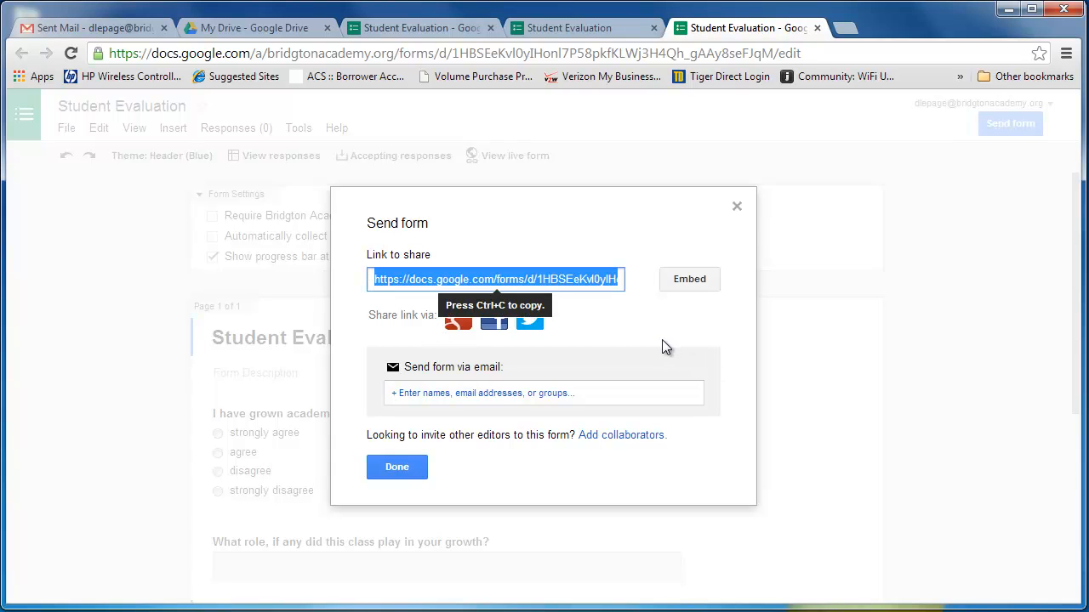
Step: Switch to Gmail and start a new message to the student recipient with the subject "Student Eval"
{"action": "left_click", "coordinate": [119, 27]}
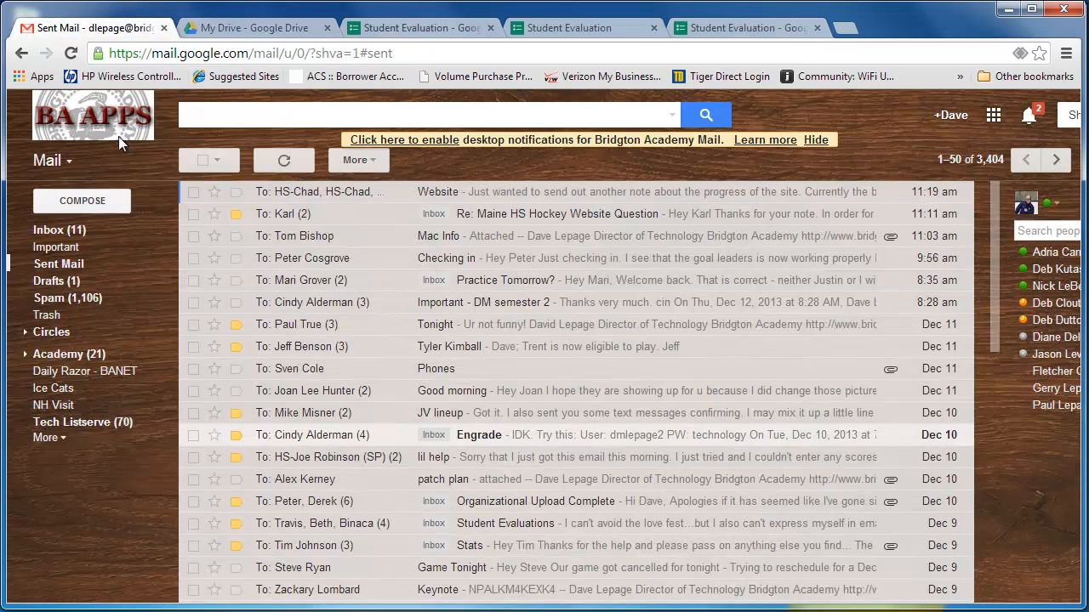
{"action": "left_click", "coordinate": [74, 204]}
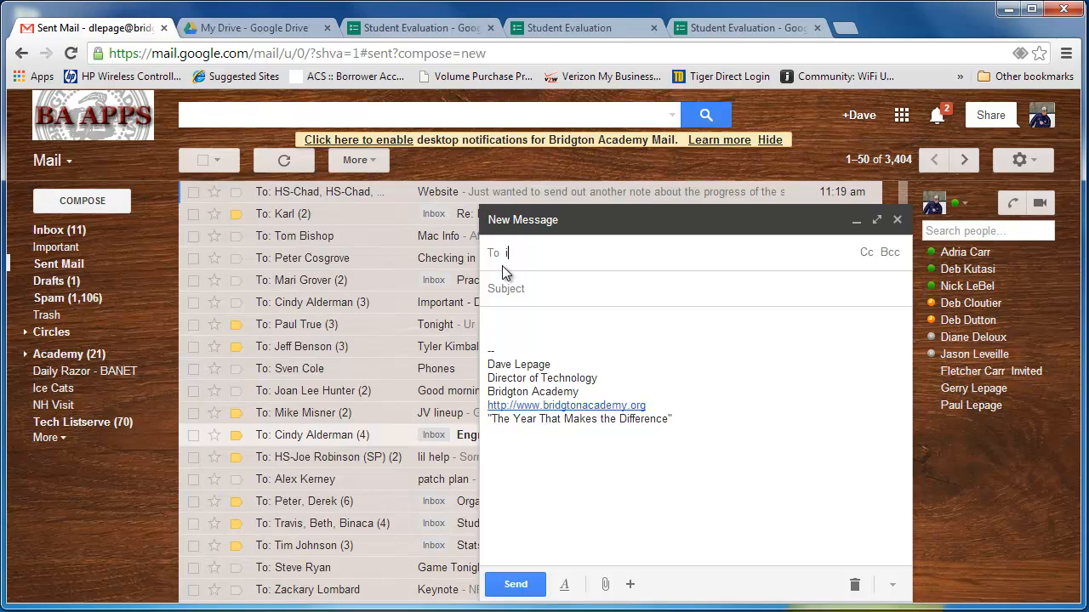
{"action": "type", "text": "irving"}
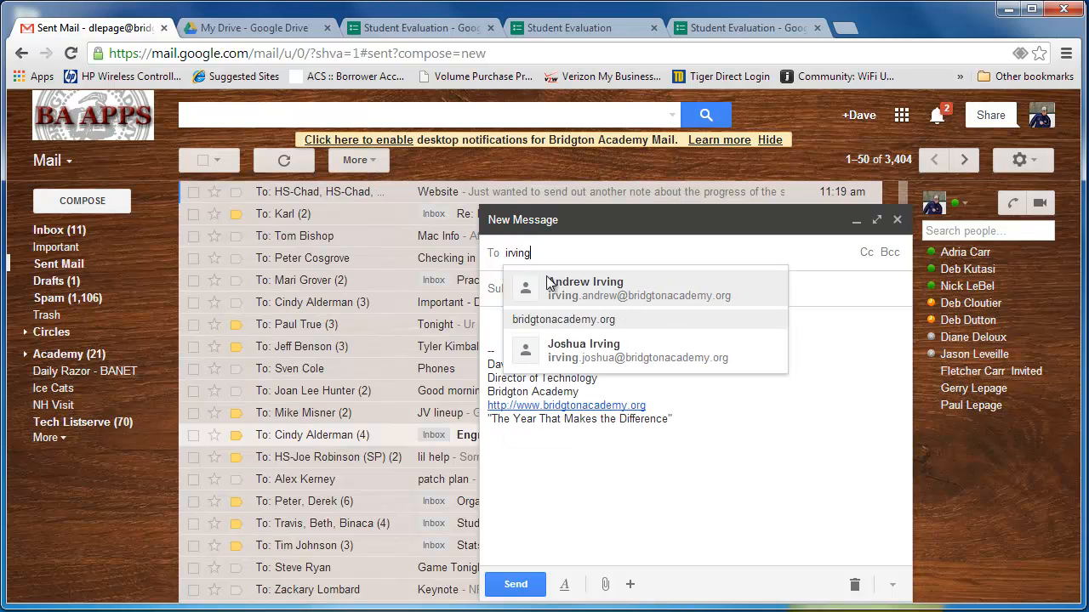
{"action": "left_click", "coordinate": [574, 290]}
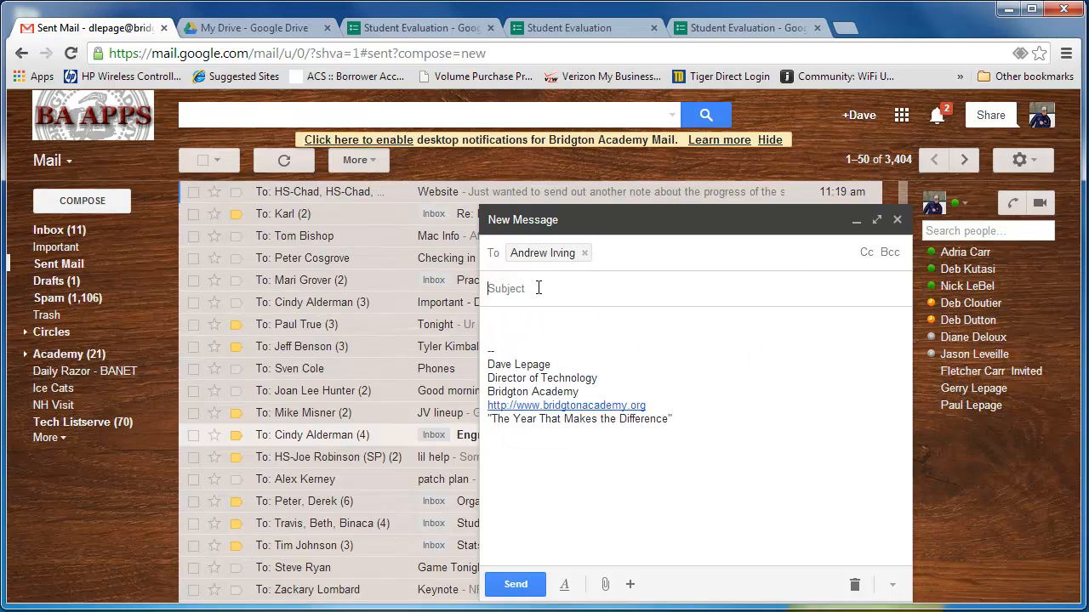
{"action": "left_click", "coordinate": [515, 288]}
{"action": "type", "text": "Student Eval"}
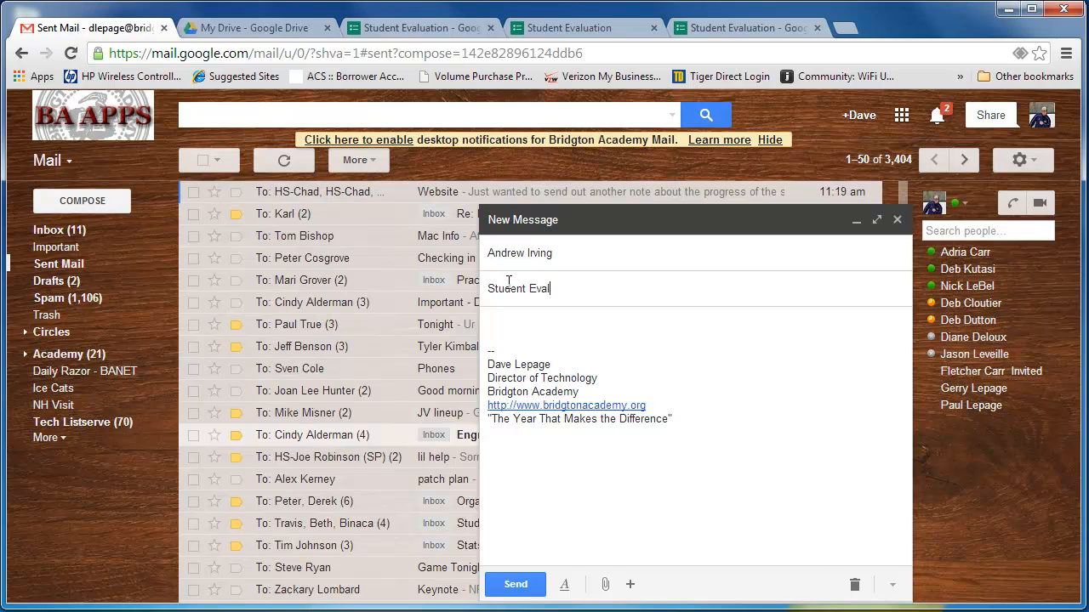
Step: Write "Please fill out this evaluation form for Digital Media Class." in the message body, followed by blank lines above the signature
{"action": "left_click", "coordinate": [503, 322]}
{"action": "type", "text": "Pl"}
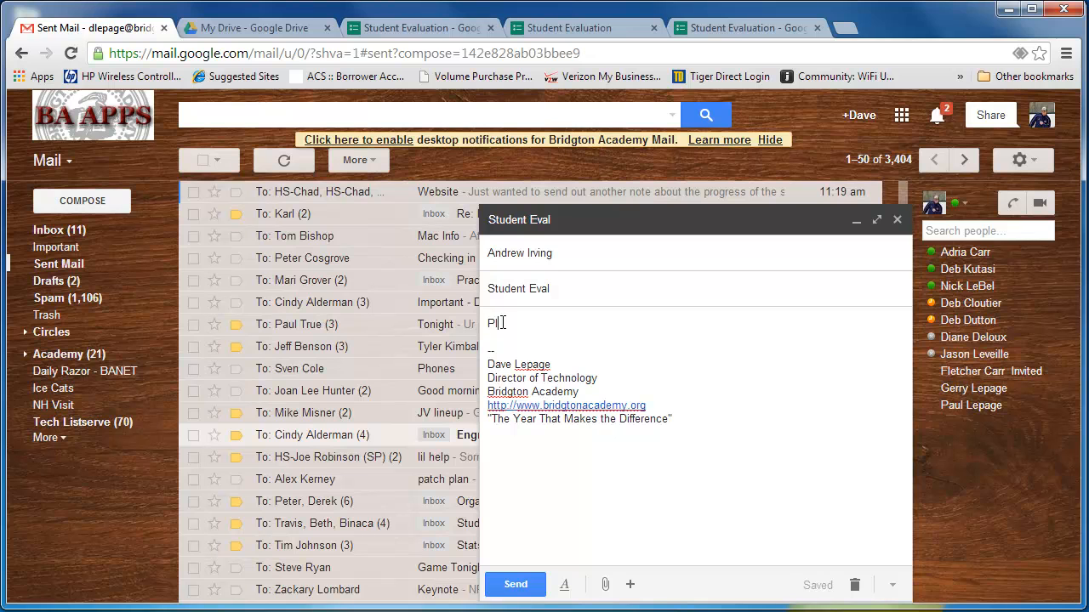
{"action": "type", "text": "ease fill out th"}
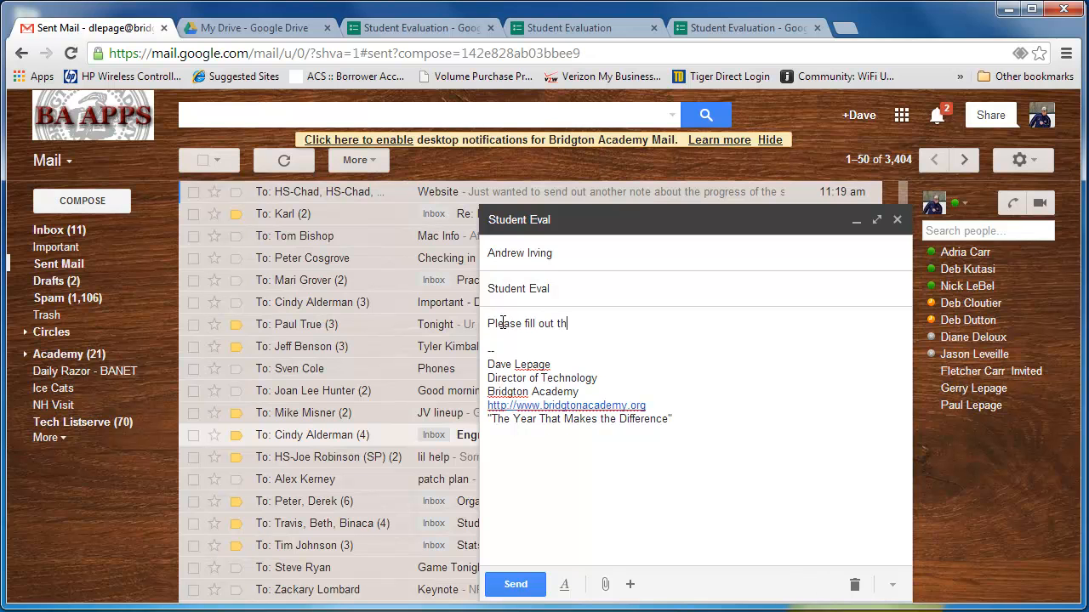
{"action": "type", "text": "is evaluation form for Digital Media Class"}
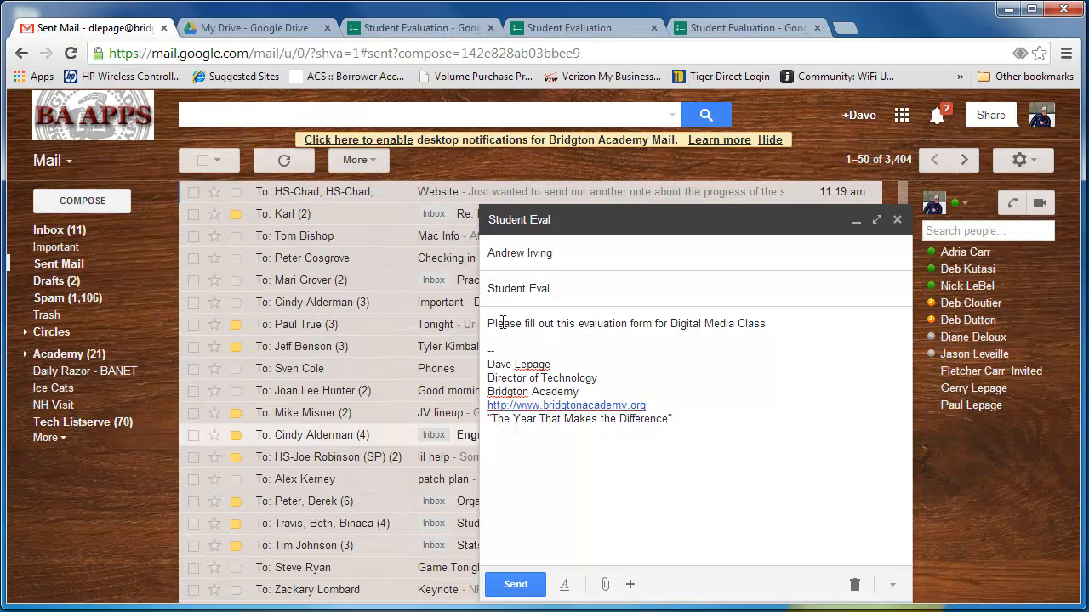
{"action": "type", "text": "."}
{"action": "key", "text": "Return"}
{"action": "key", "text": "Return"}
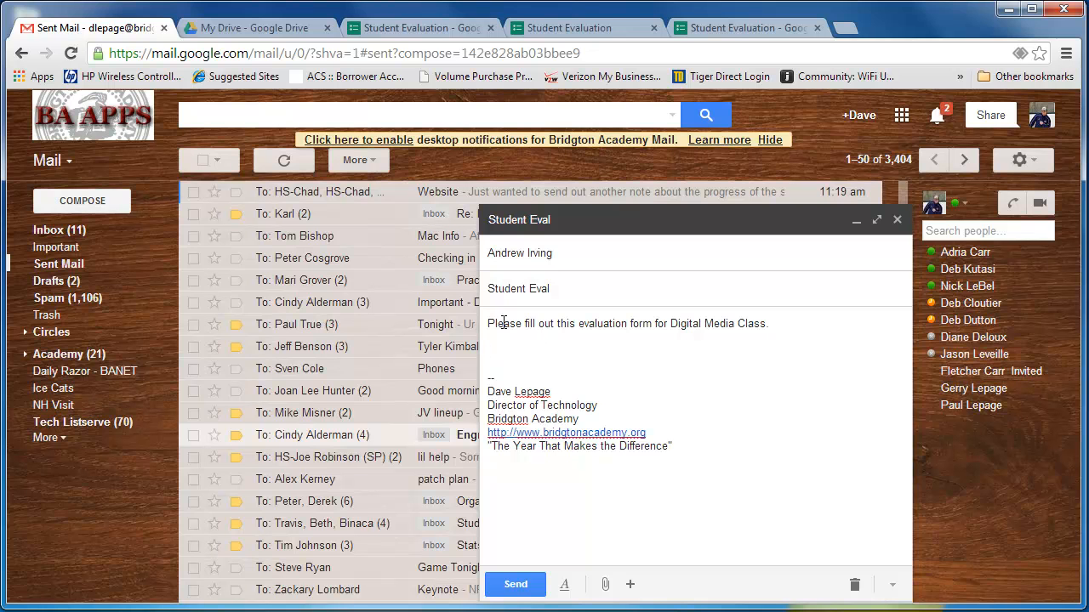
{"action": "type", "text": "What role, if any, did this class play in your growth? *"}
{"action": "key", "text": "BackSpace"}
{"action": "key", "text": "BackSpace"}
{"action": "key", "text": "BackSpace"}
{"action": "key", "text": "BackSpace"}
{"action": "key", "text": "BackSpace"}
{"action": "key", "text": "BackSpace"}
{"action": "key", "text": "BackSpace"}
{"action": "key", "text": "BackSpace"}
{"action": "key", "text": "BackSpace"}
{"action": "key", "text": "BackSpace"}
{"action": "key", "text": "BackSpace"}
{"action": "key", "text": "BackSpace"}
{"action": "key", "text": "BackSpace"}
{"action": "key", "text": "BackSpace"}
{"action": "key", "text": "BackSpace"}
{"action": "key", "text": "BackSpace"}
{"action": "key", "text": "BackSpace"}
{"action": "key", "text": "BackSpace"}
{"action": "key", "text": "BackSpace"}
{"action": "key", "text": "BackSpace"}
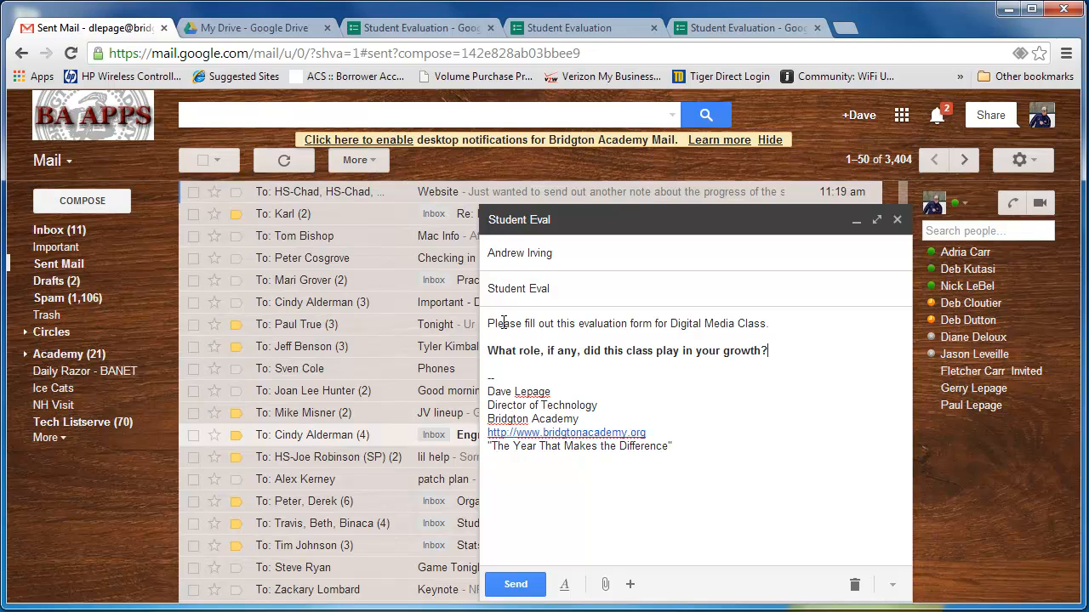
{"action": "key", "text": "BackSpace"}
{"action": "key", "text": "BackSpace"}
{"action": "key", "text": "BackSpace"}
{"action": "key", "text": "BackSpace"}
{"action": "key", "text": "BackSpace"}
{"action": "key", "text": "BackSpace"}
{"action": "key", "text": "BackSpace"}
{"action": "key", "text": "BackSpace"}
{"action": "key", "text": "BackSpace"}
{"action": "key", "text": "BackSpace"}
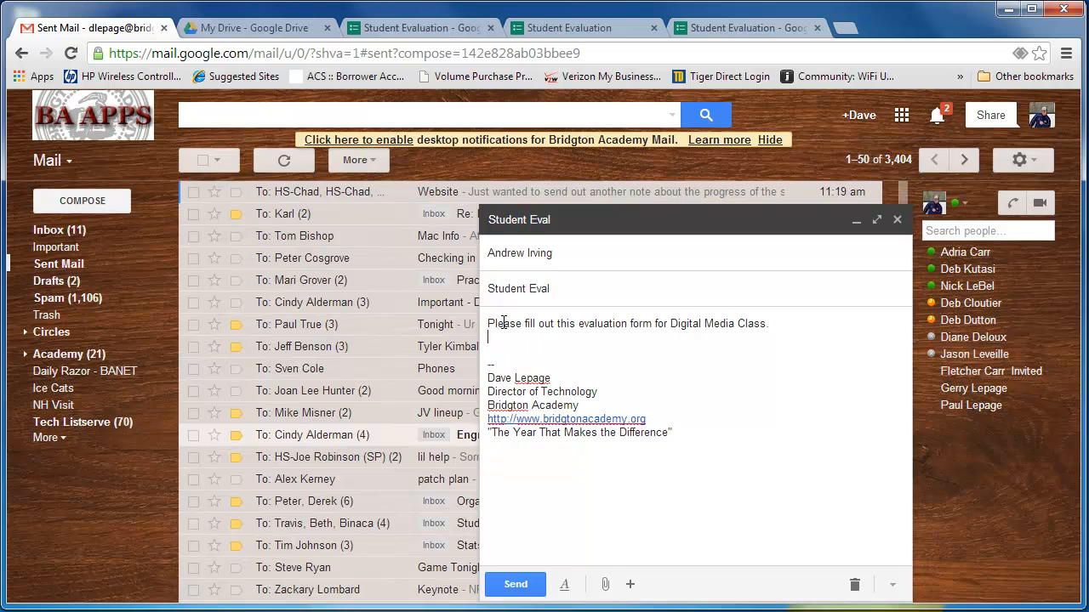
Step: Copy the shareable link from the form's sending options and paste it into the Gmail message below the evaluation request
{"action": "left_click", "coordinate": [672, 29]}
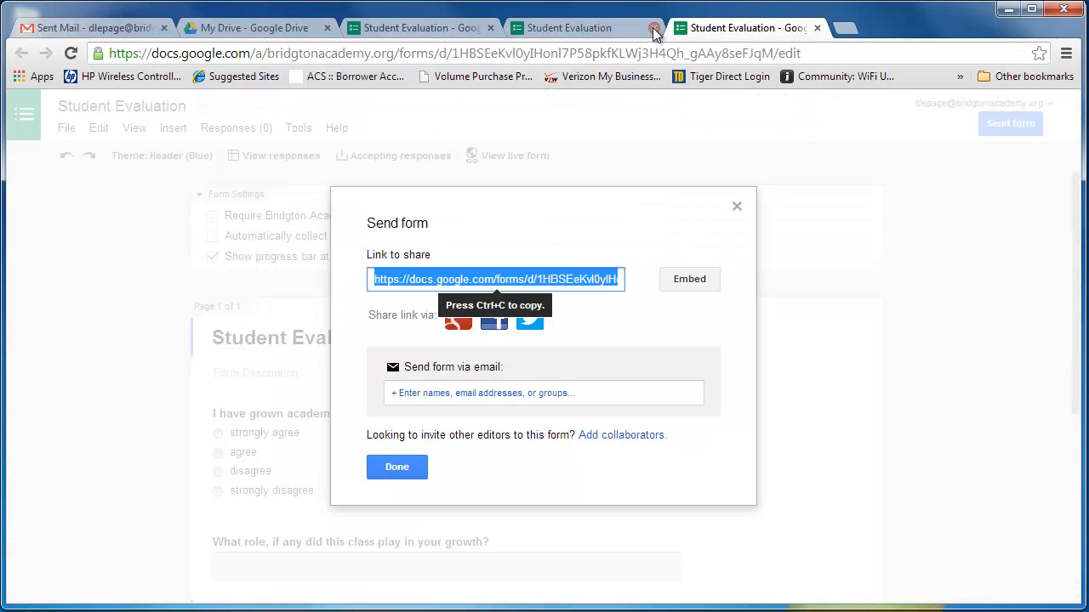
{"action": "left_click", "coordinate": [577, 279]}
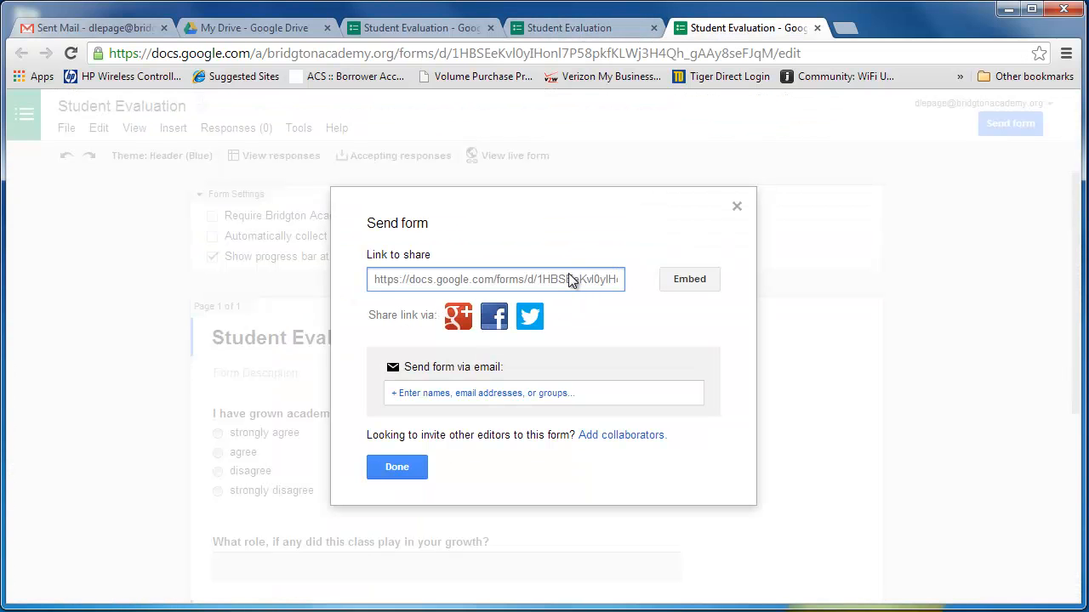
{"action": "triple_click", "coordinate": [569, 278]}
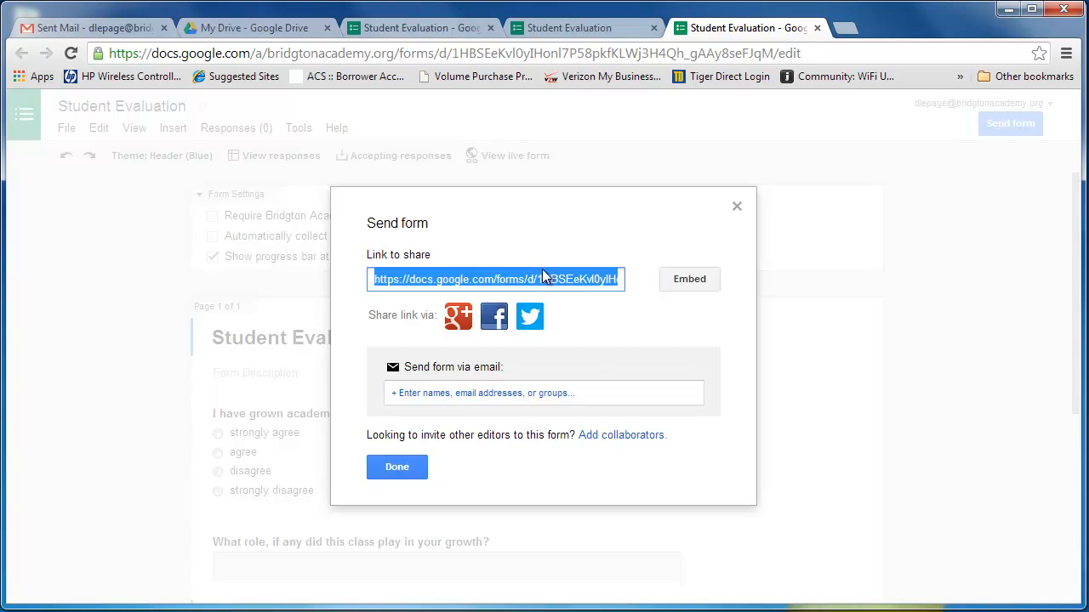
{"action": "left_click", "coordinate": [105, 26]}
{"action": "key", "text": "Return"}
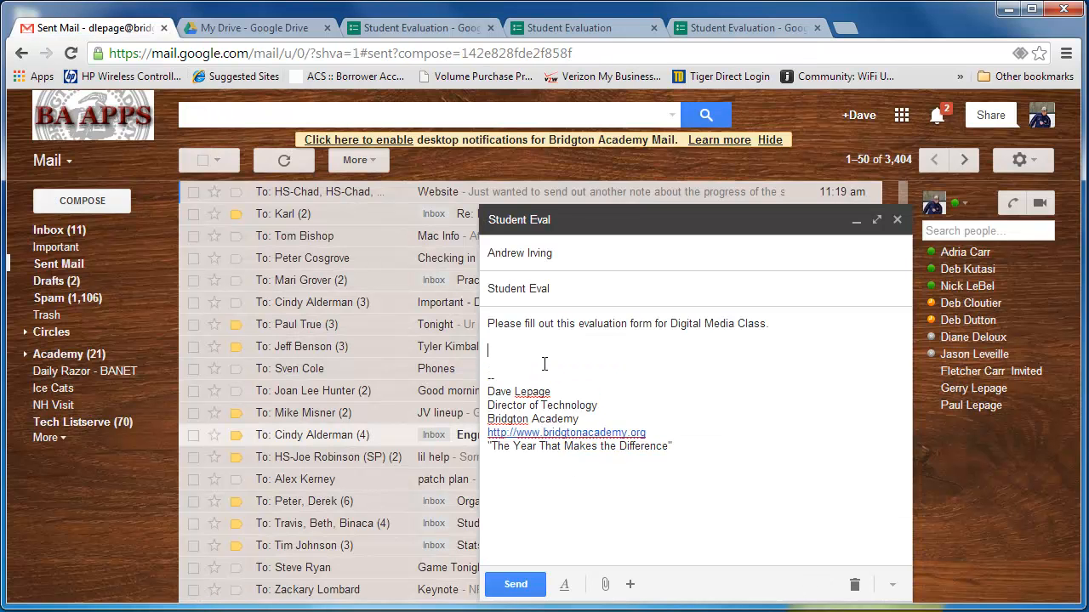
{"action": "type", "text": "https://docs.google.com/forms/d/1HBSEeKvl0ylHonl7P58pkfKLWj3H4Qh_gAAy8seFJgM/viewform"}
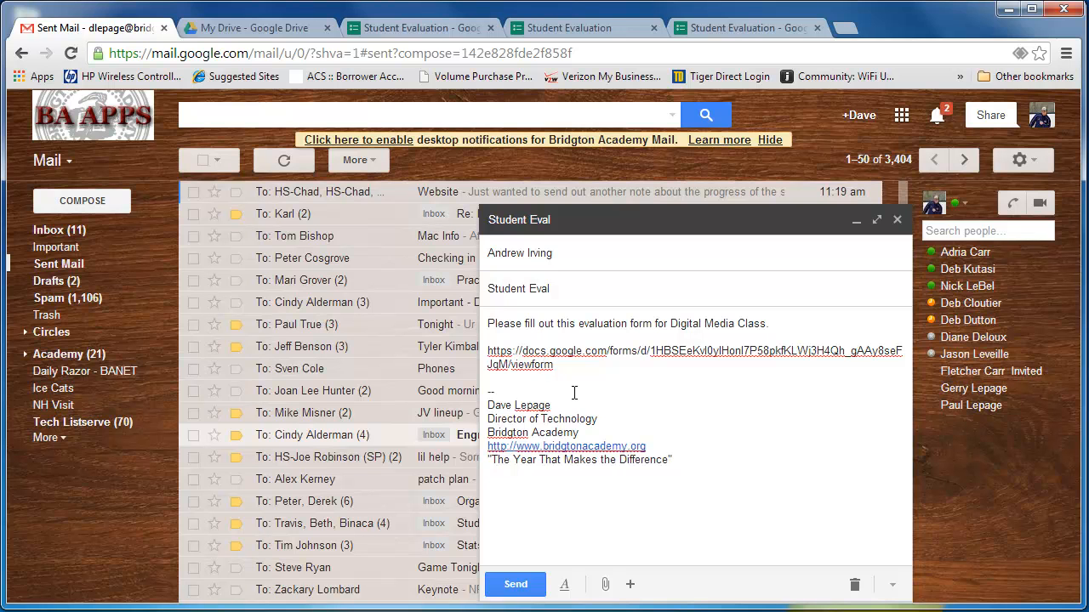
Step: Add "Thank You" below the form link and close the message, leaving it as a draft
{"action": "key", "text": "Return"}
{"action": "key", "text": "Return"}
{"action": "type", "text": "Thank You"}
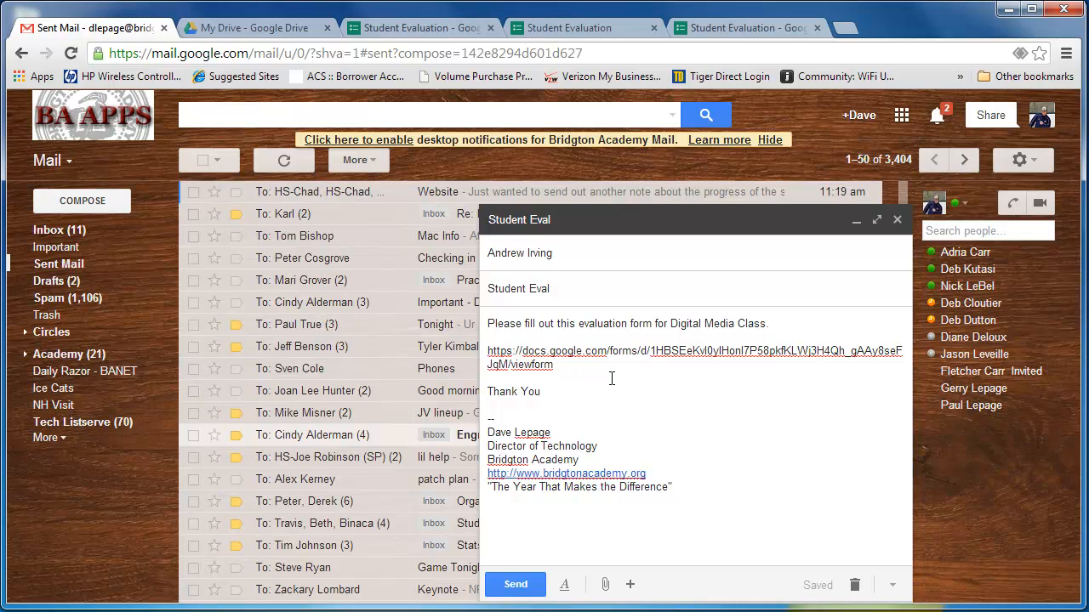
{"action": "left_click", "coordinate": [897, 219]}
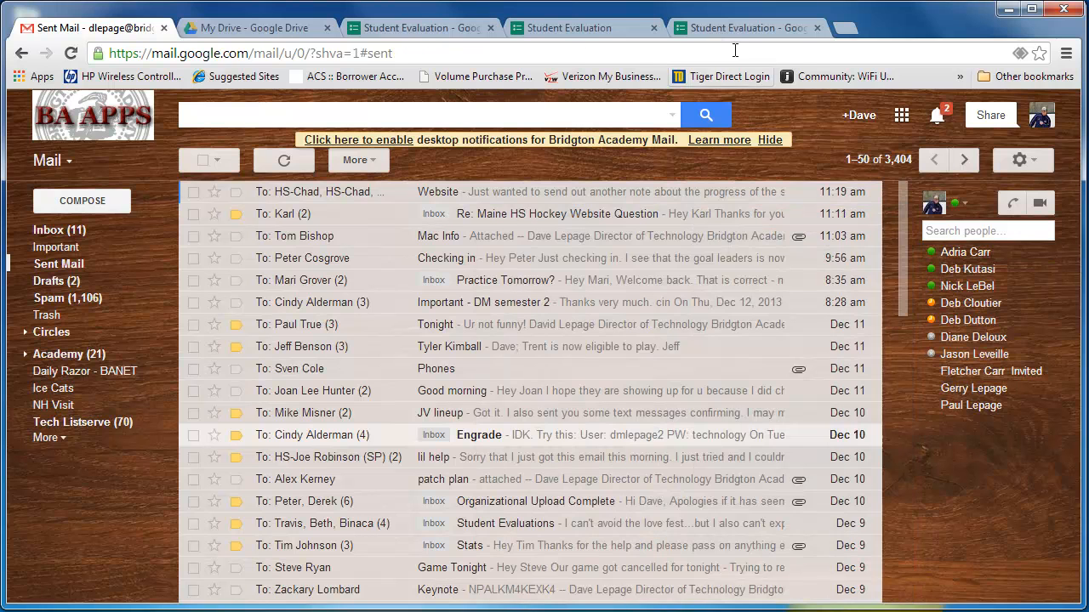
Step: Return to the form editor, dismiss the sending options, and open the spreadsheet that collects the form's responses
{"action": "left_click", "coordinate": [713, 26]}
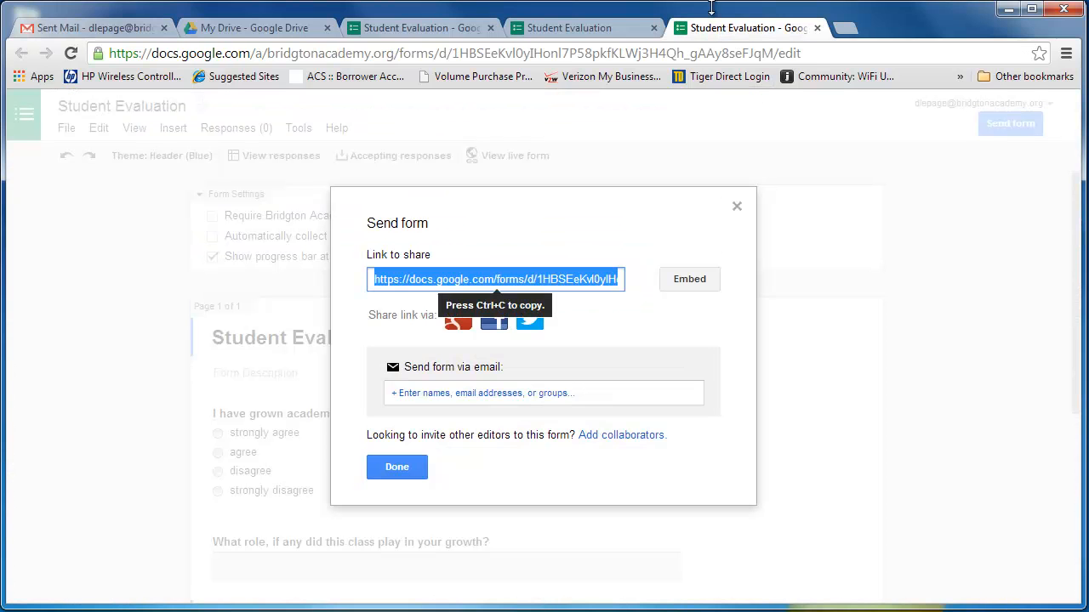
{"action": "left_click", "coordinate": [736, 207]}
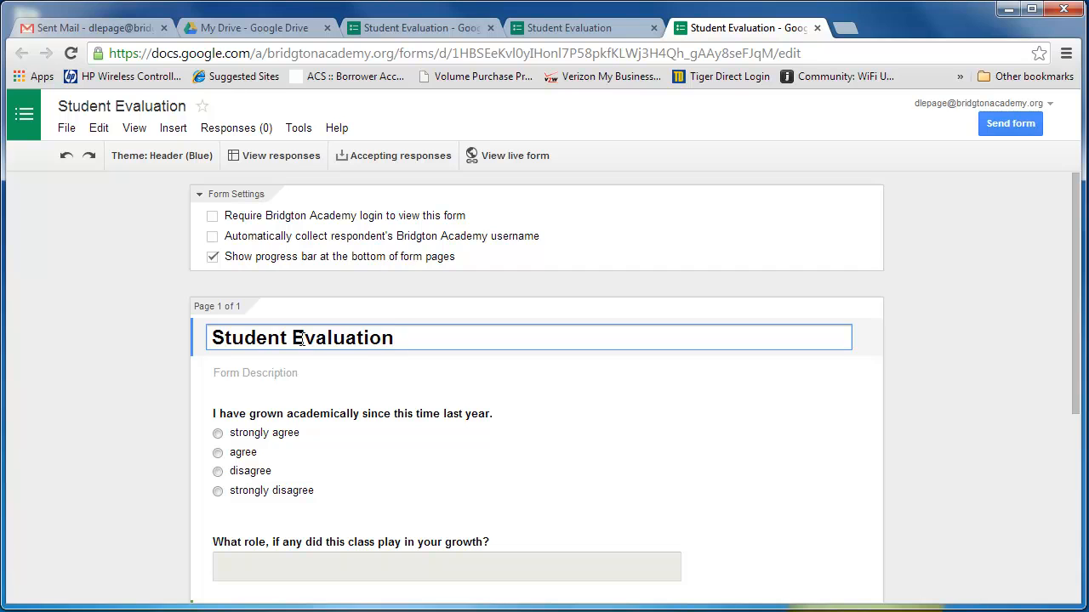
{"action": "left_click", "coordinate": [298, 128]}
{"action": "left_click", "coordinate": [235, 129]}
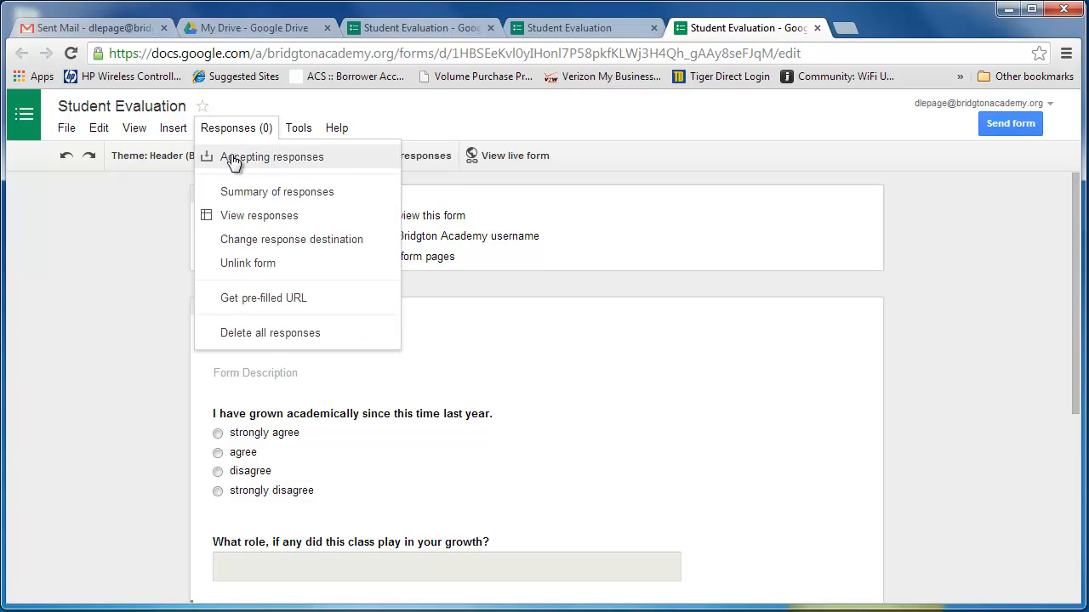
{"action": "left_click", "coordinate": [266, 219]}
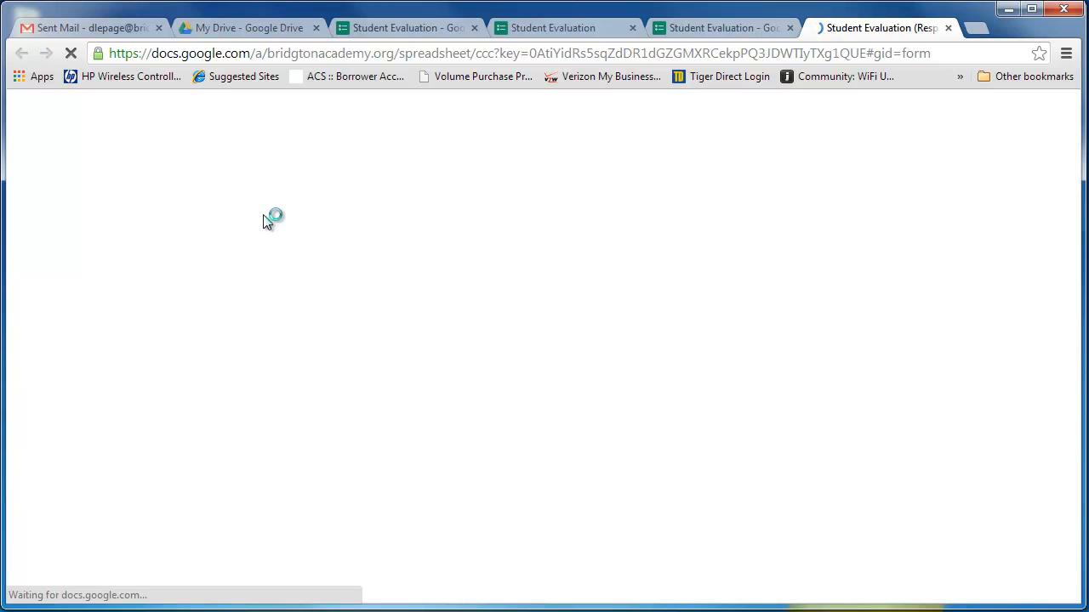